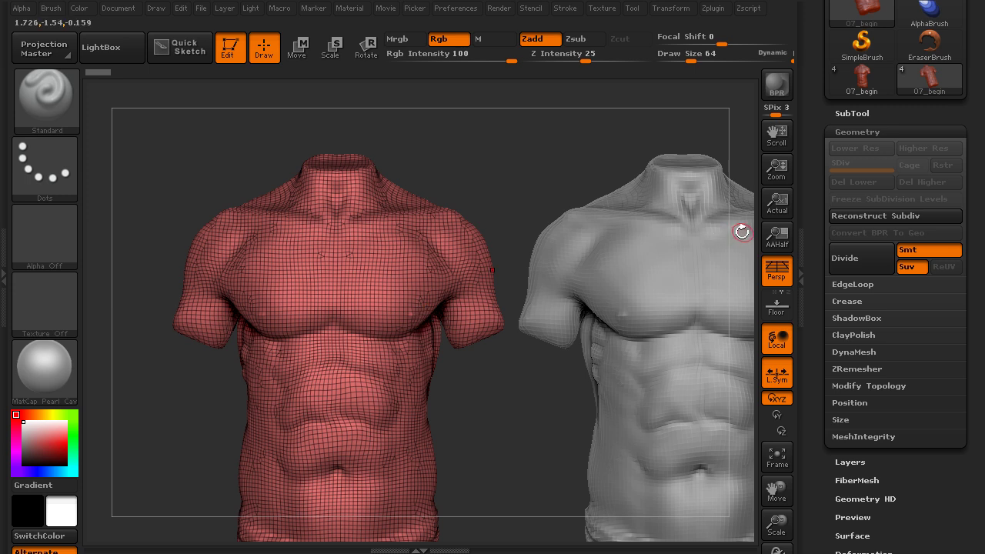
# Step: Open the ZRemesher settings in the geometry options of the red wireframe torso
pyautogui.click(881, 132)
pyautogui.click(883, 131)
pyautogui.click(878, 371)
pyautogui.scroll(-3, 862, 323)
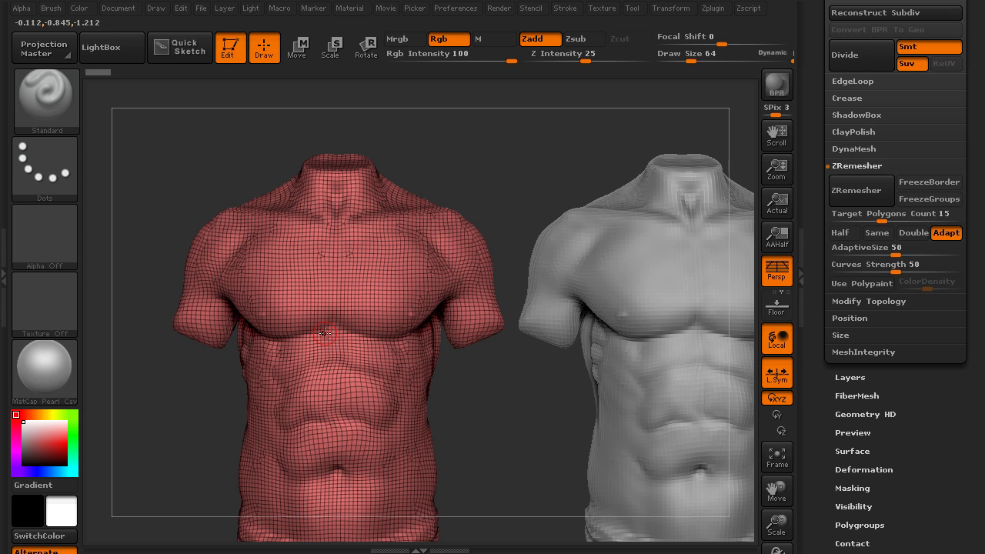
# Step: Try remeshing the red torso with ZRemesher while symmetry is off, inspect the topology around the navel, and undo the remesh
pyautogui.click(671, 9)
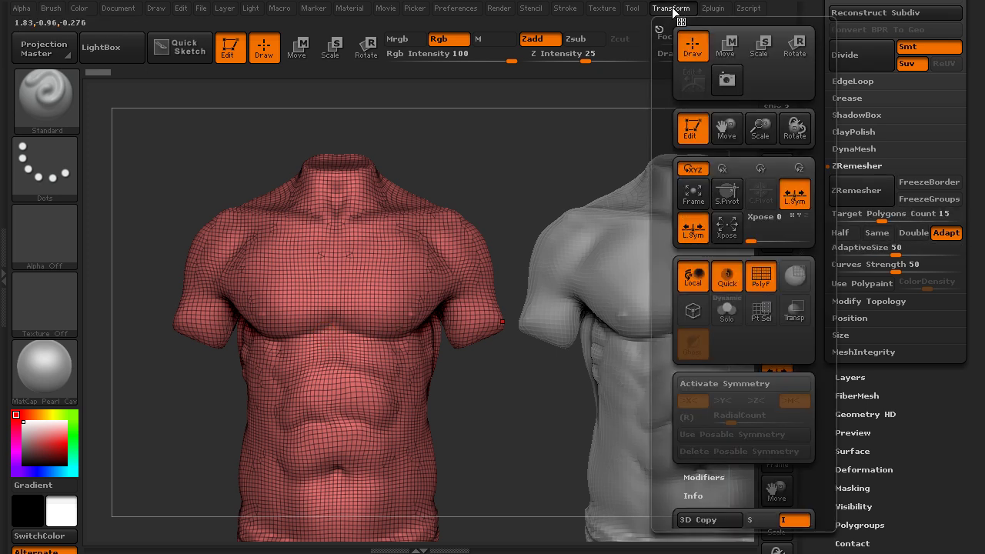
pyautogui.click(856, 190)
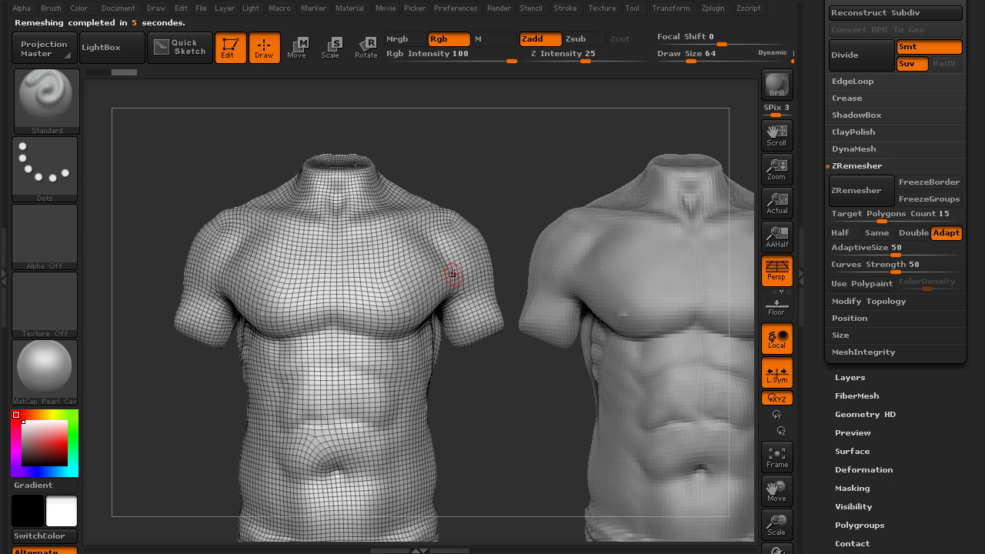
pyautogui.moveTo(516, 163)
pyautogui.mouseDown()
pyautogui.moveTo(494, 172)
pyautogui.moveTo(510, 165)
pyautogui.mouseUp()
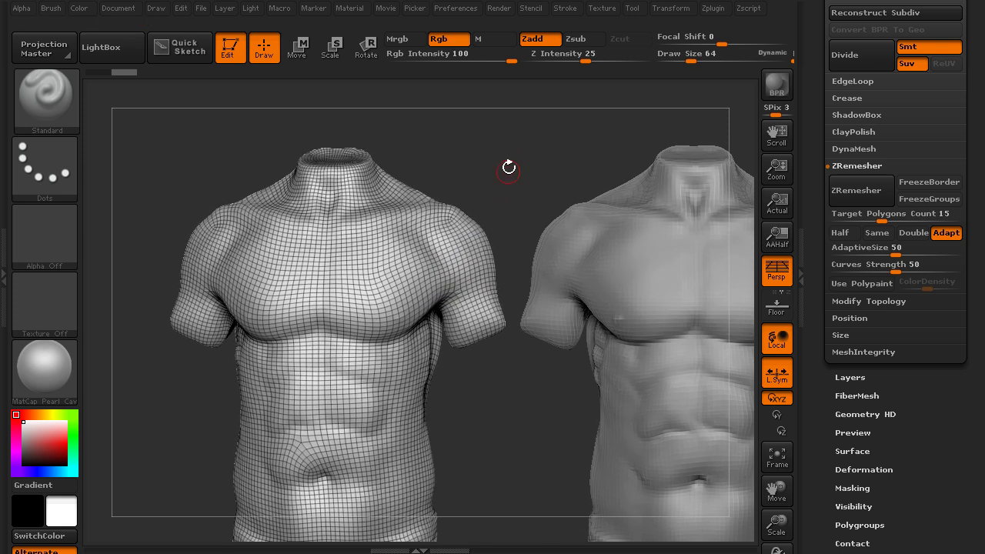
pyautogui.keyDown('alt'); pyautogui.moveTo(464, 418); pyautogui.dragTo(497, 348); pyautogui.keyUp('alt')
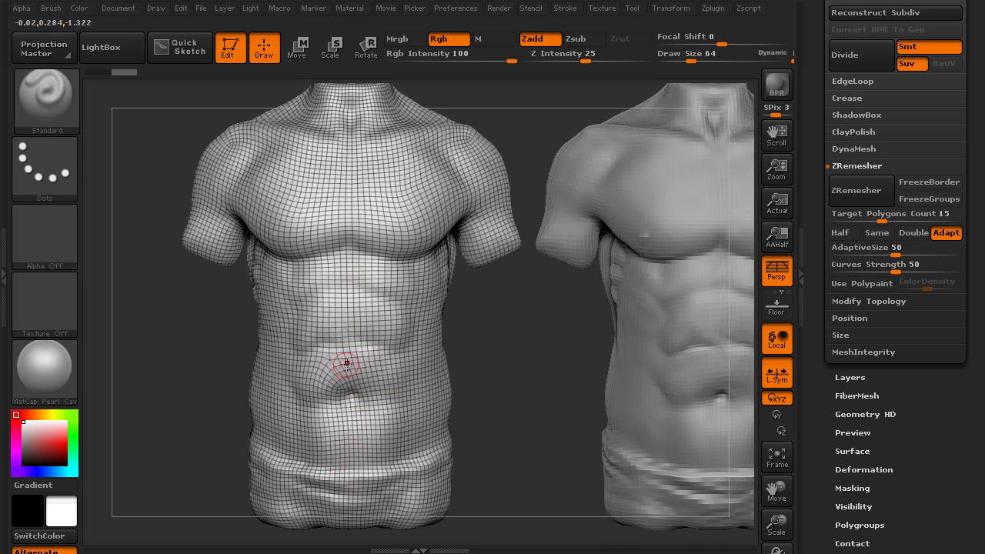
pyautogui.moveTo(480, 371); pyautogui.dragTo(488, 365)
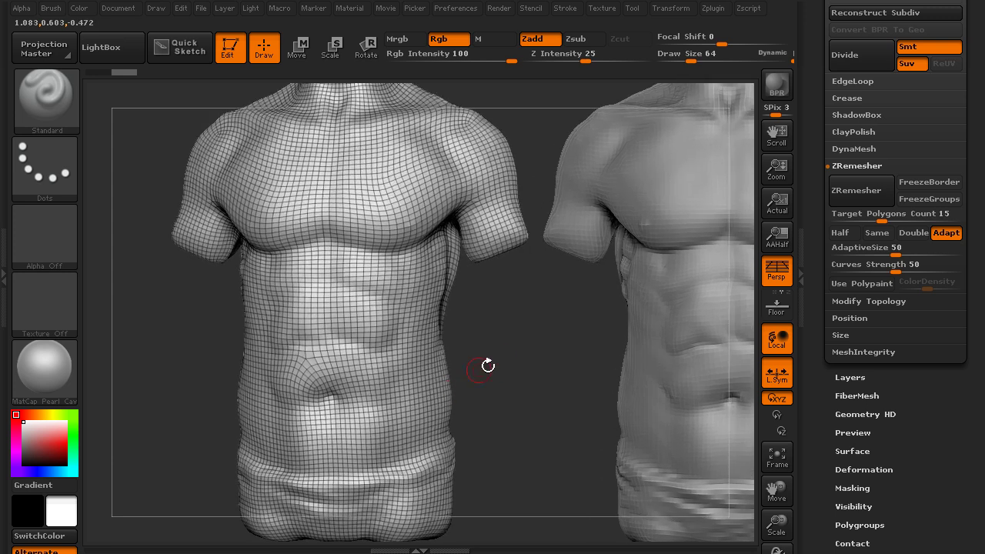
pyautogui.hotkey('ctrl', 'z')
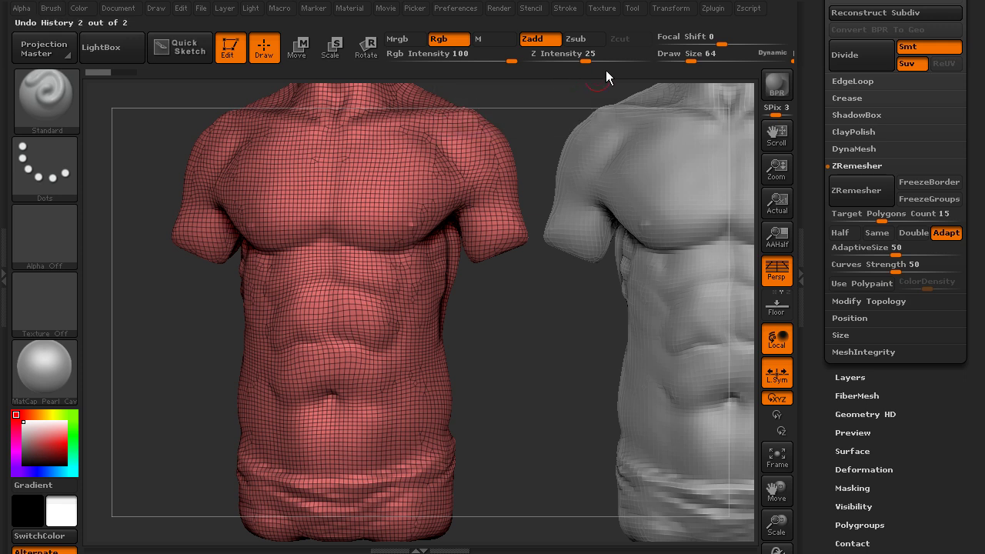
# Step: Activate symmetry for the red torso
pyautogui.click(670, 8)
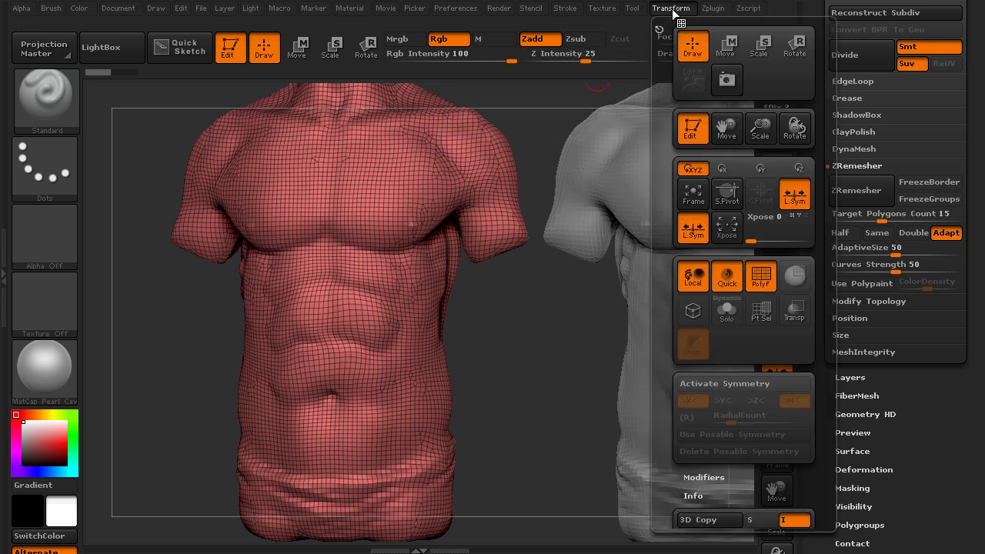
pyautogui.click(728, 384)
pyautogui.moveTo(547, 384); pyautogui.dragTo(508, 350)
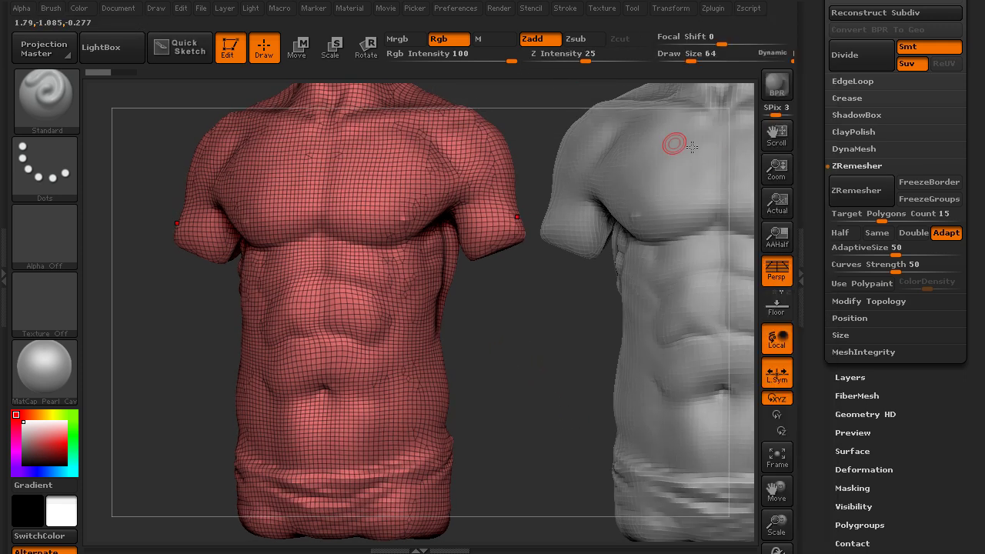
# Step: Try remeshing the torso twice with ZRemesher using symmetry, inspecting the edge flow and undoing each remesh
pyautogui.click(854, 201)
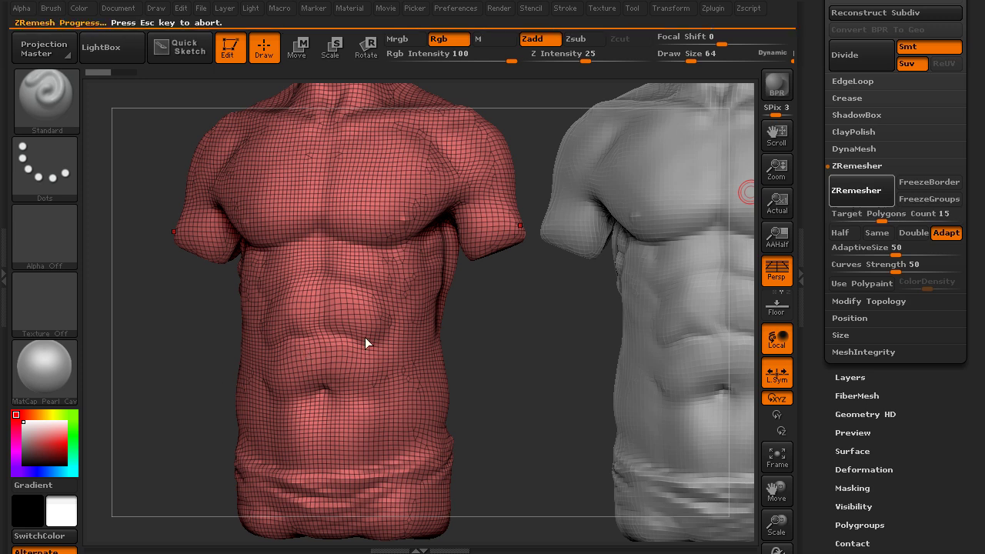
pyautogui.moveTo(512, 363); pyautogui.dragTo(524, 356)
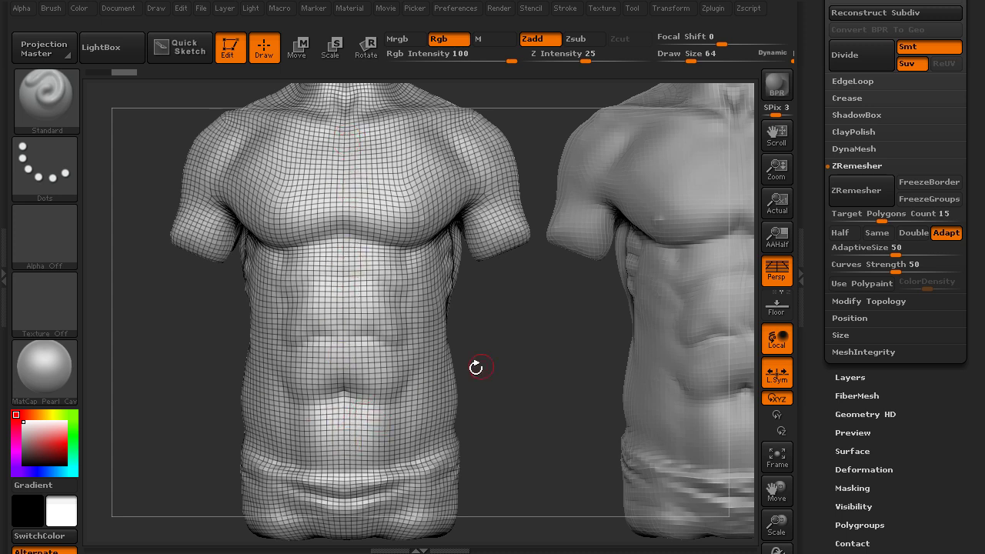
pyautogui.moveTo(508, 357)
pyautogui.mouseDown()
pyautogui.moveTo(520, 346)
pyautogui.moveTo(517, 354)
pyautogui.mouseUp()
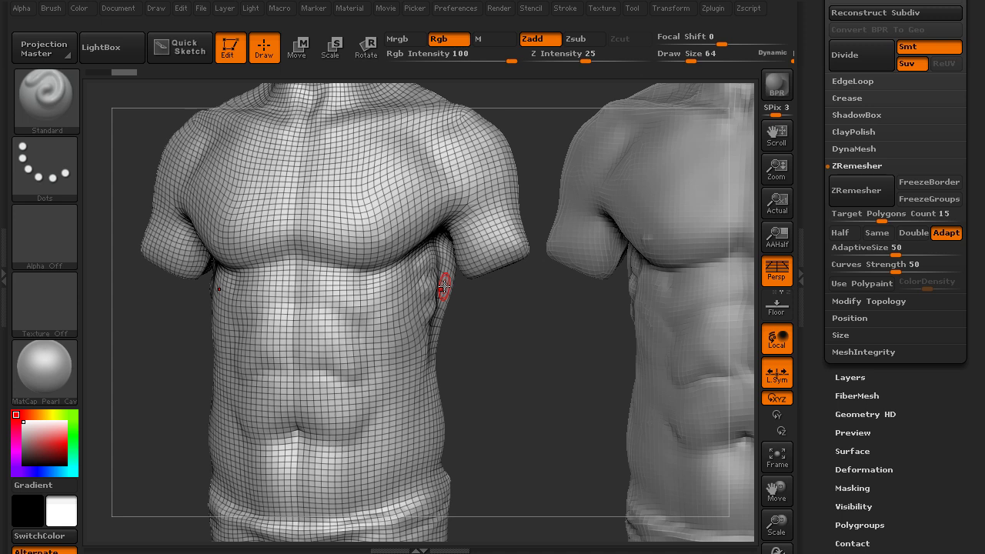
pyautogui.hotkey('ctrl', 'w')
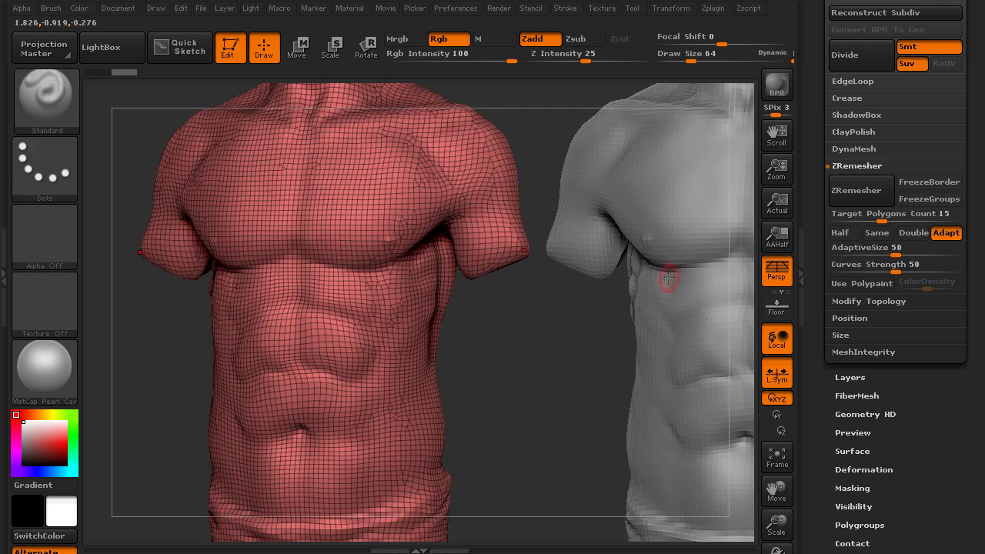
pyautogui.click(855, 190)
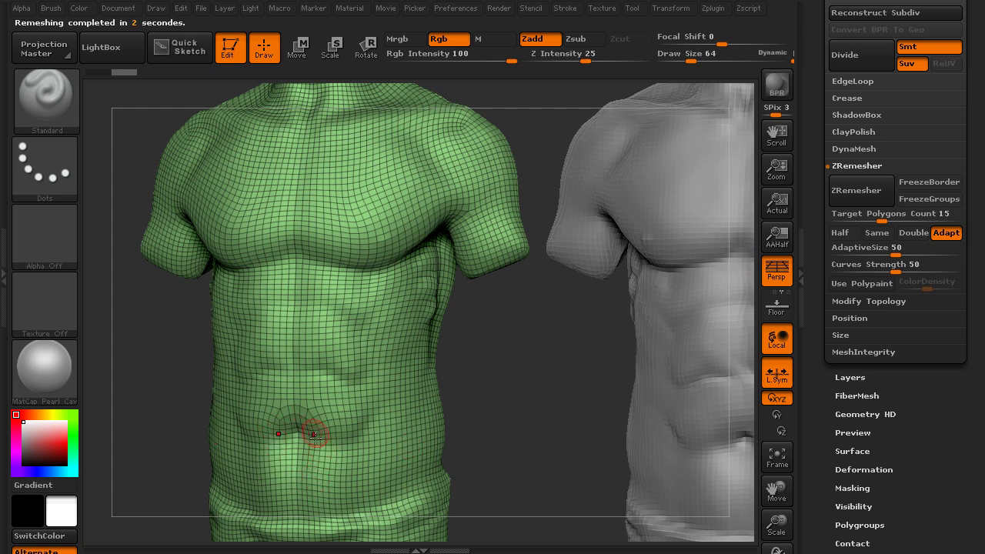
pyautogui.moveTo(529, 378)
pyautogui.mouseDown()
pyautogui.moveTo(544, 379)
pyautogui.moveTo(531, 389)
pyautogui.mouseUp()
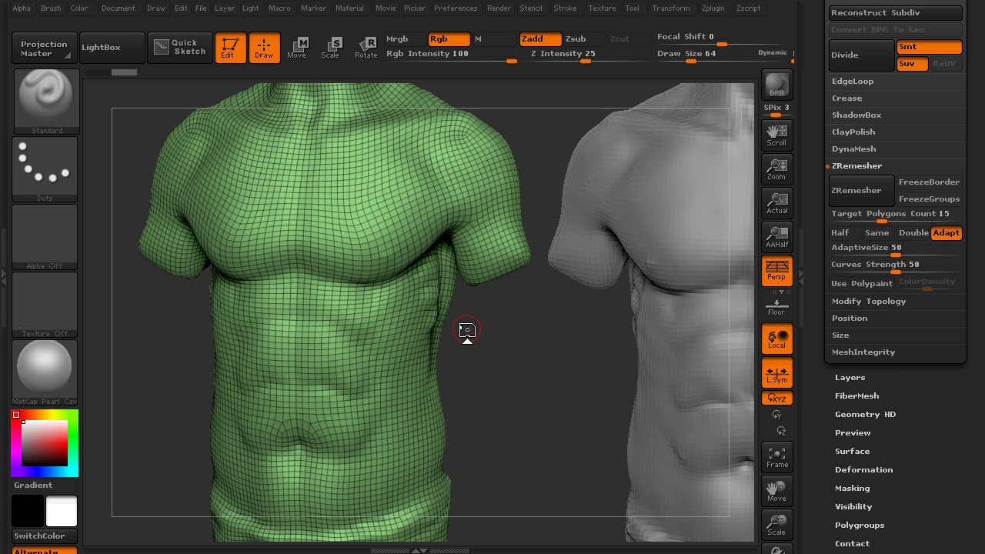
pyautogui.hotkey('ctrl', 'z')
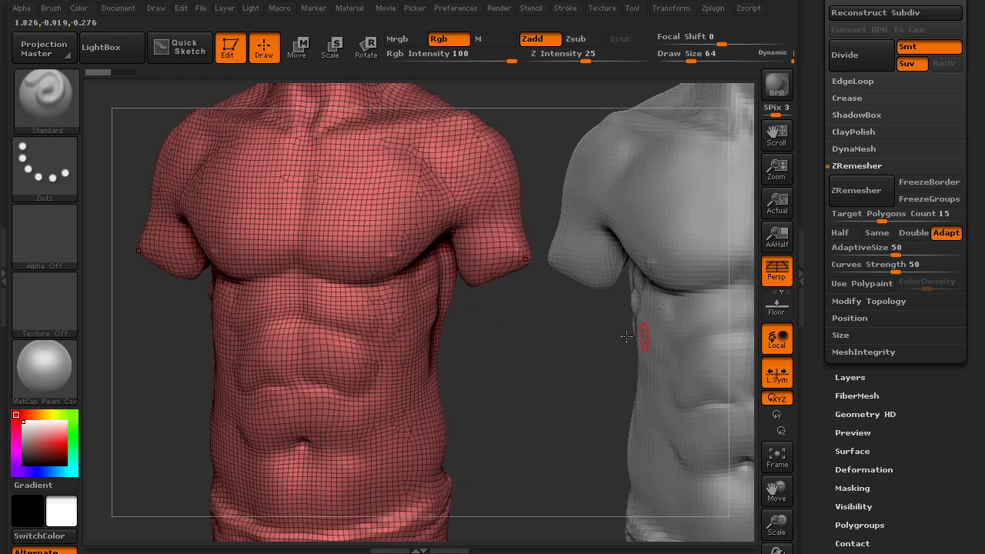
# Step: Remesh the torso symmetrically with ZRemesher and check its polygon count in the subtool list
pyautogui.click(861, 190)
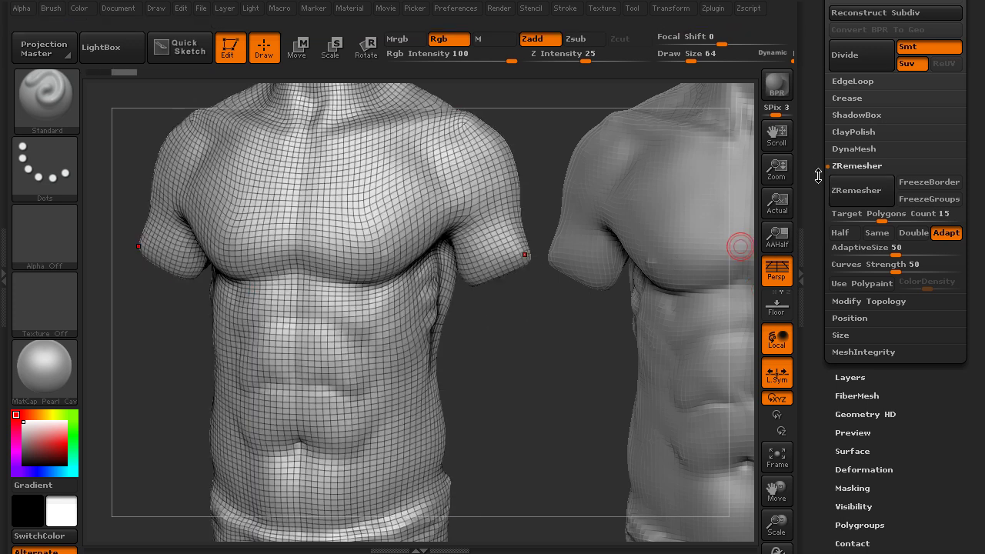
pyautogui.moveTo(818, 167); pyautogui.dragTo(824, 272)
pyautogui.click(857, 134)
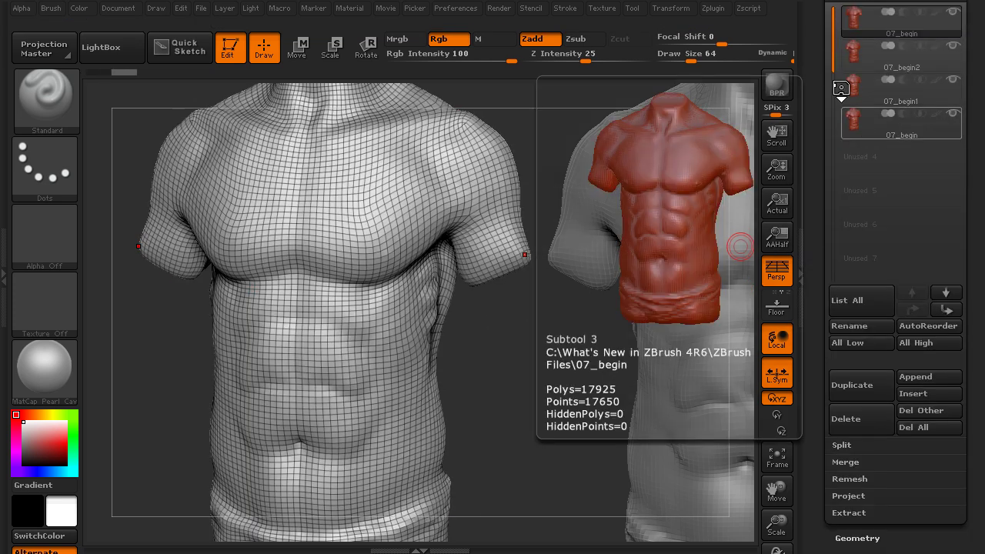
pyautogui.moveTo(864, 24)
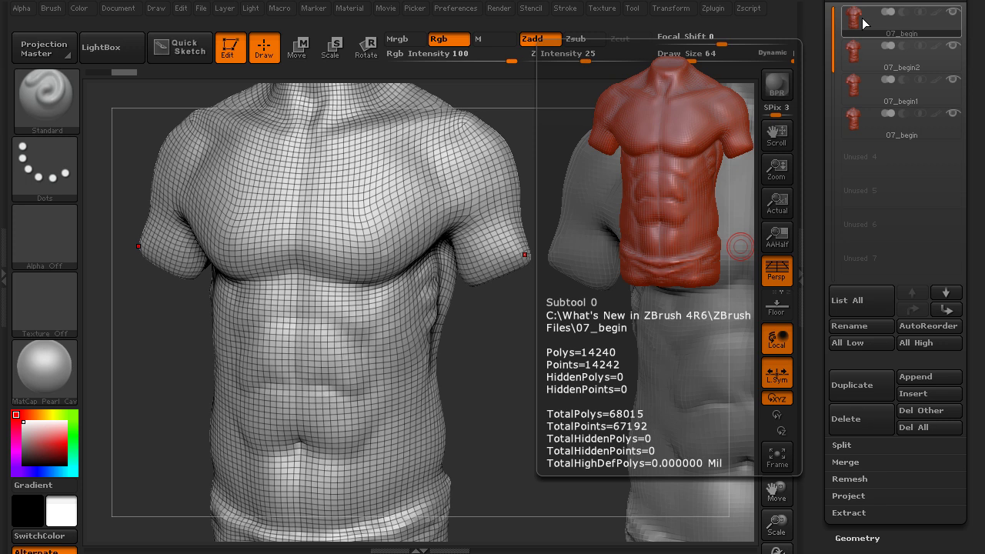
# Step: Select the second torso, 07_begin2, turn off Adapt in the ZRemesher settings and set Target Polygons Count to 10
pyautogui.moveTo(817, 152); pyautogui.dragTo(819, 35)
pyautogui.click(857, 244)
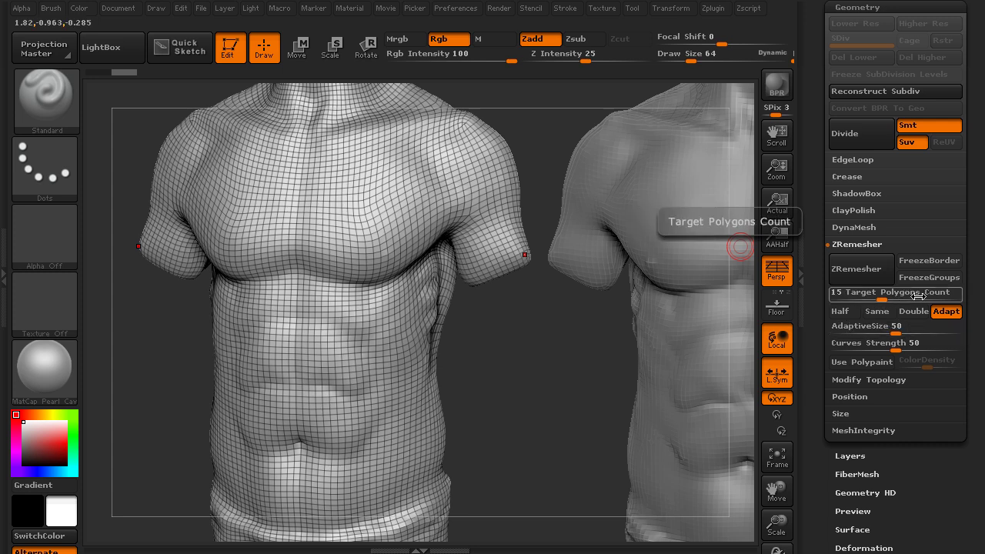
pyautogui.keyDown('alt'); pyautogui.moveTo(554, 377); pyautogui.dragTo(397, 390); pyautogui.keyUp('alt')
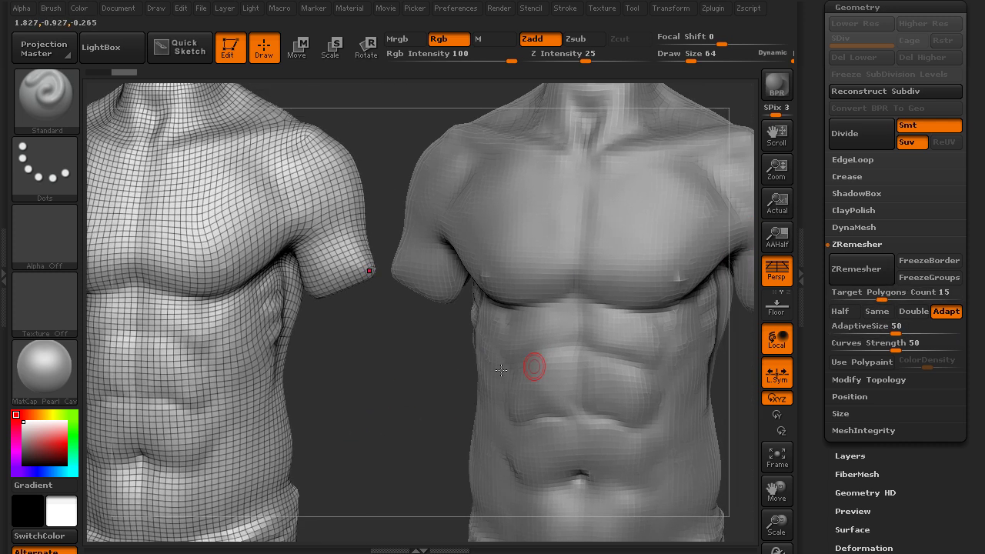
pyautogui.keyDown('alt'); pyautogui.click(600, 364); pyautogui.keyUp('alt')
pyautogui.press('f')
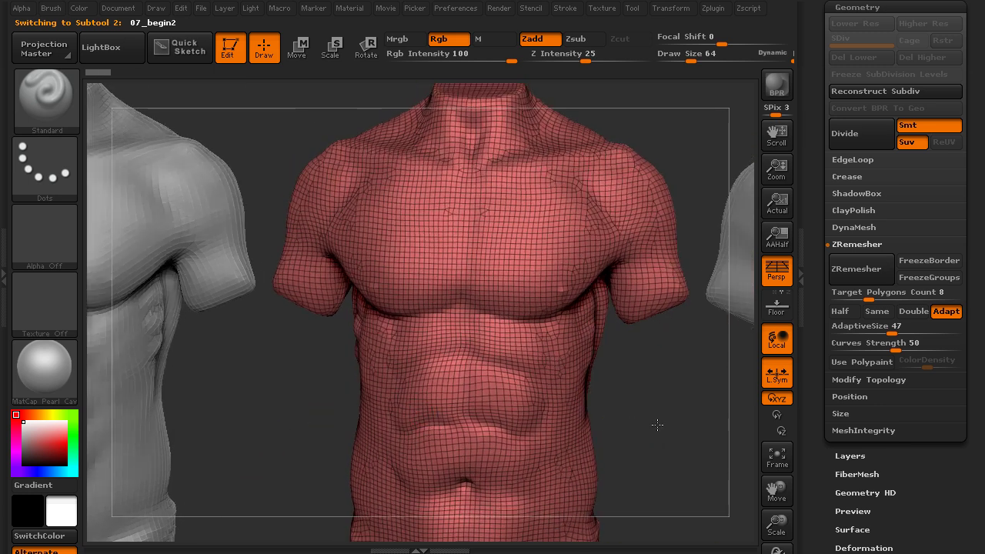
pyautogui.click(946, 310)
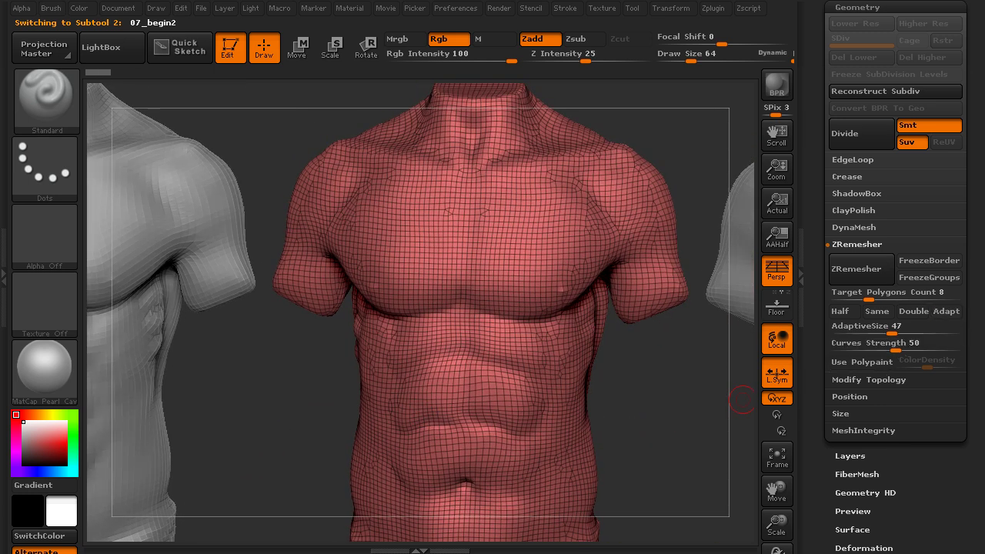
pyautogui.click(870, 291)
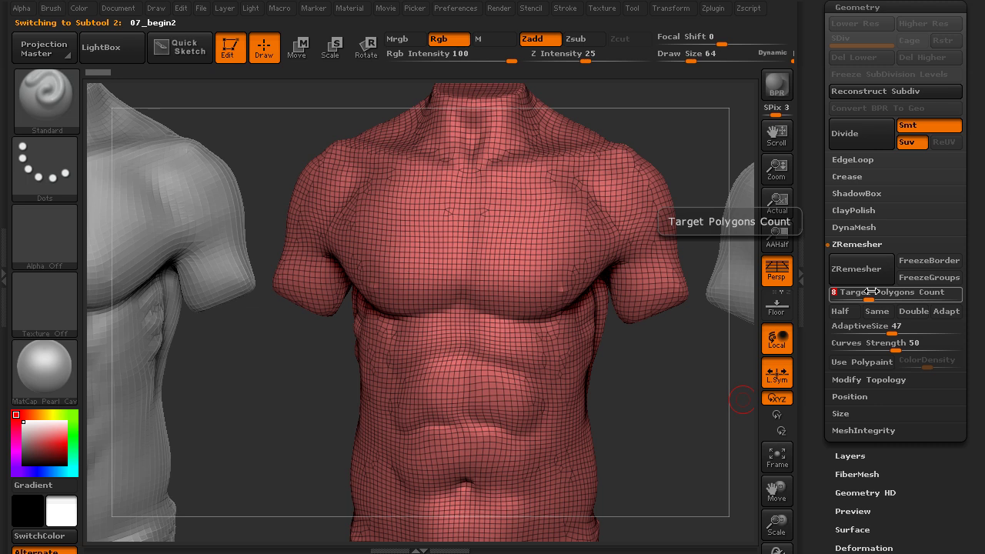
pyautogui.write('10')
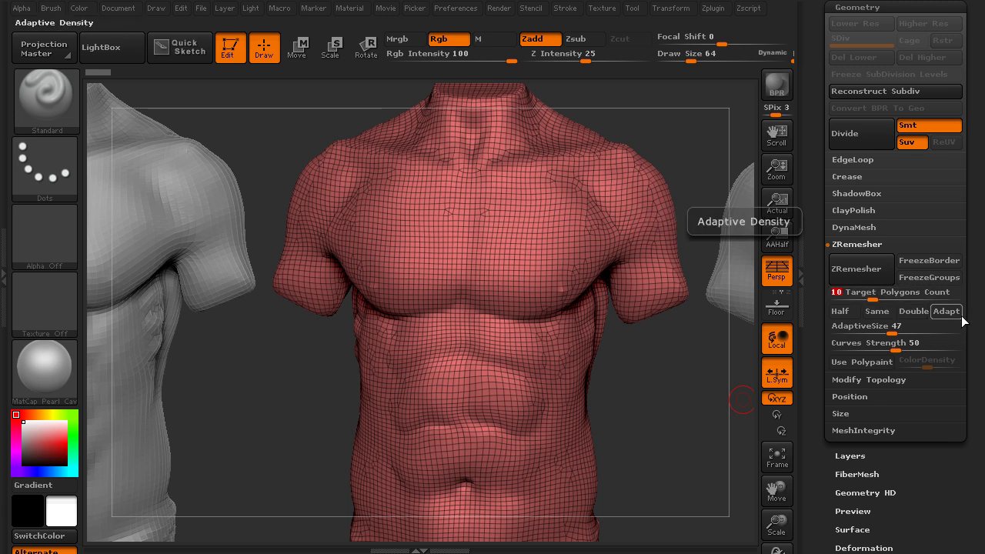
# Step: Activate symmetry for the 07_begin2 torso and remesh it with ZRemesher
pyautogui.moveTo(696, 388)
pyautogui.keyDown('shift'); pyautogui.mouseDown()
pyautogui.moveTo(682, 400)
pyautogui.moveTo(694, 374)
pyautogui.mouseUp(); pyautogui.keyUp('shift')
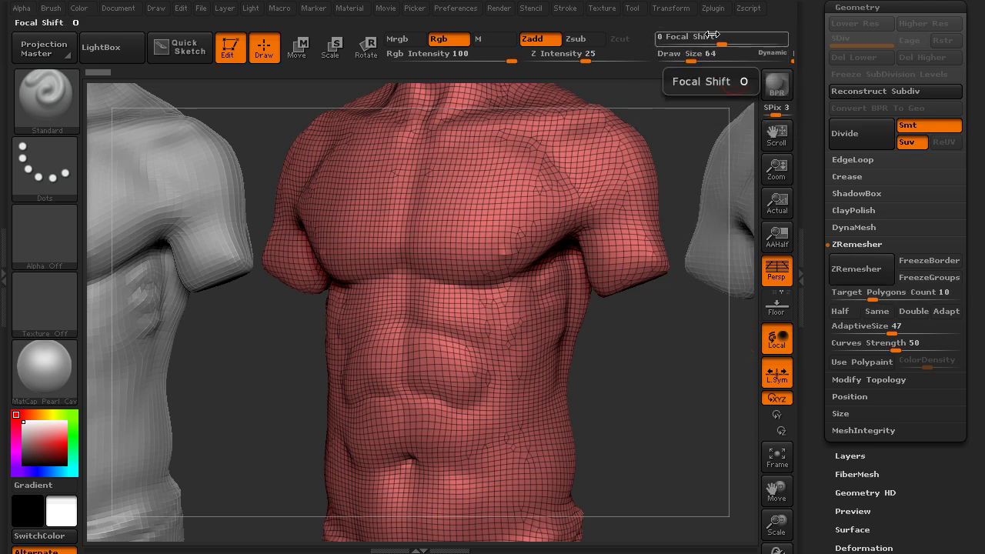
pyautogui.click(680, 11)
pyautogui.click(738, 382)
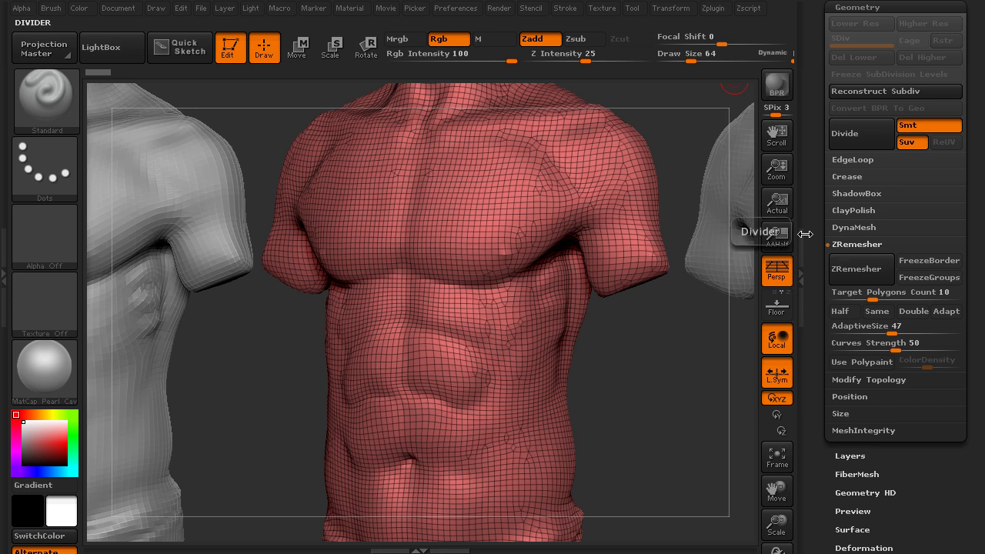
pyautogui.click(845, 271)
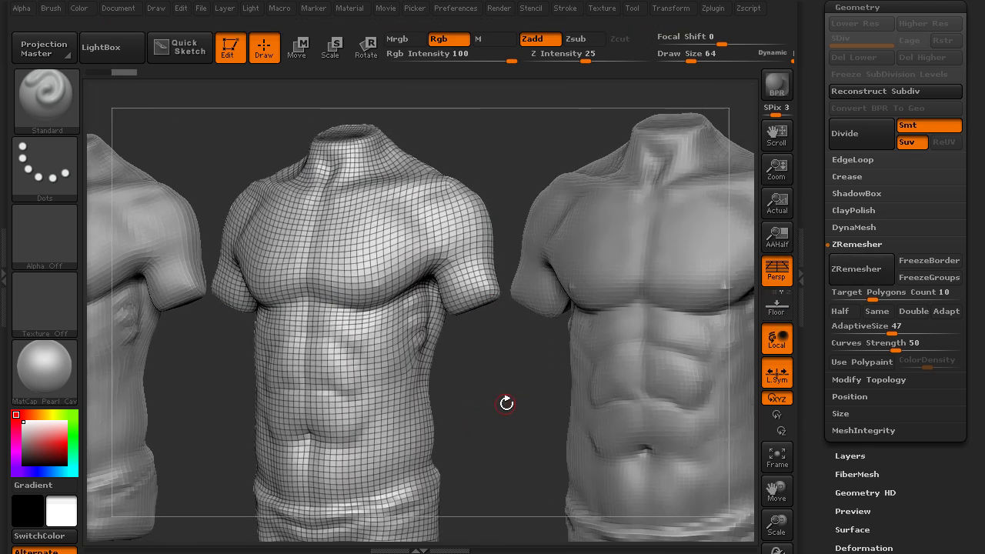
pyautogui.keyDown('alt'); pyautogui.moveTo(506, 404); pyautogui.dragTo(611, 340); pyautogui.keyUp('alt')
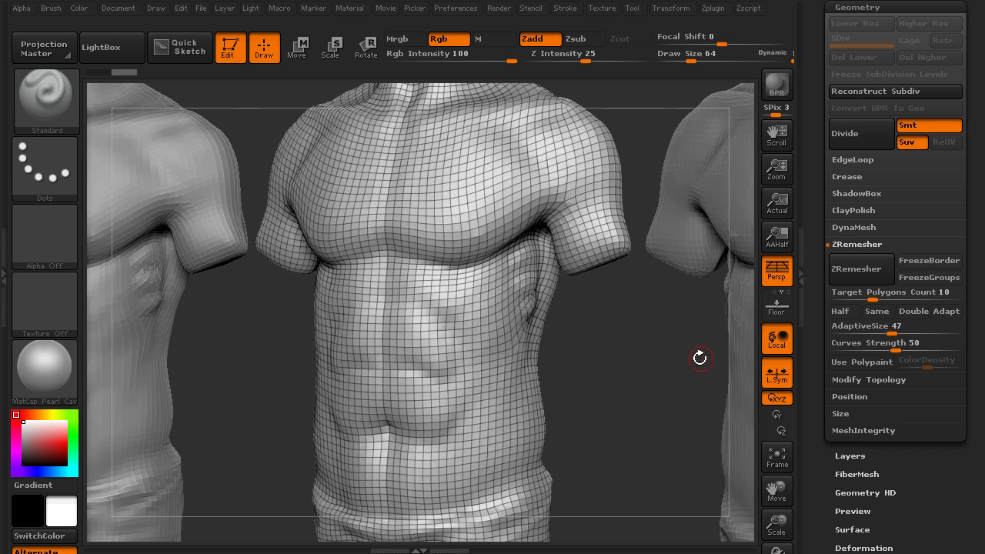
# Step: Check the polygon count of the remeshed 07_begin2 torso in the subtool list
pyautogui.scroll(5, 861, 192)
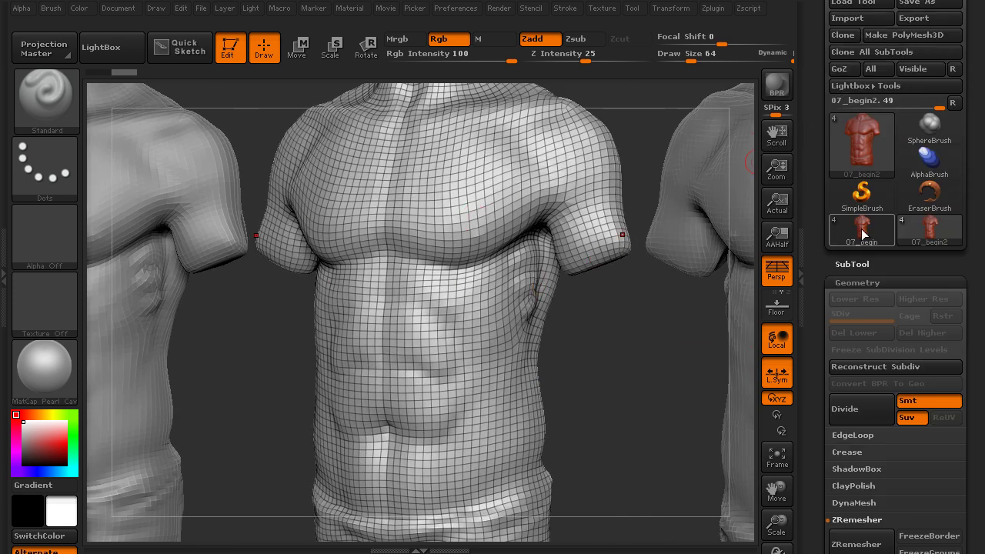
pyautogui.click(853, 263)
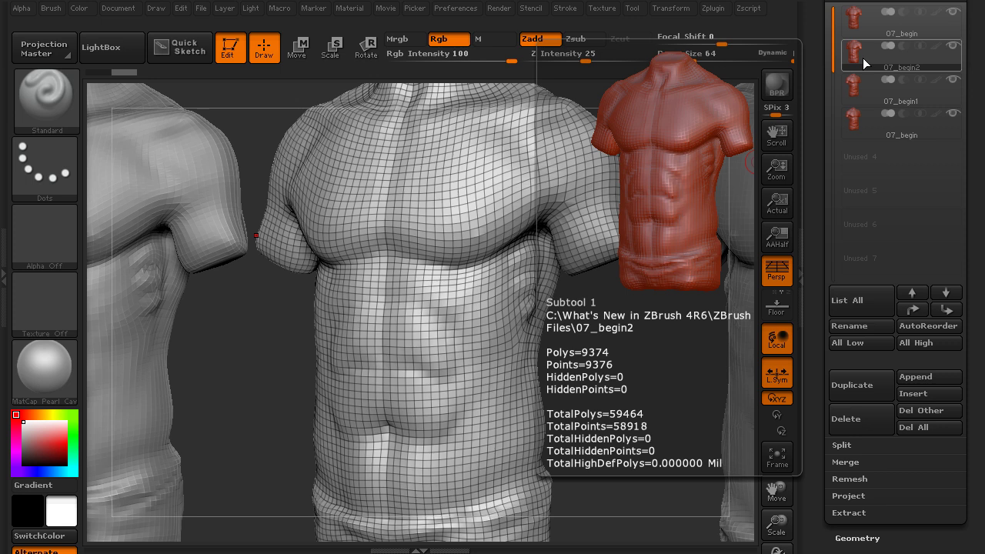
pyautogui.moveTo(820, 277); pyautogui.dragTo(826, 94)
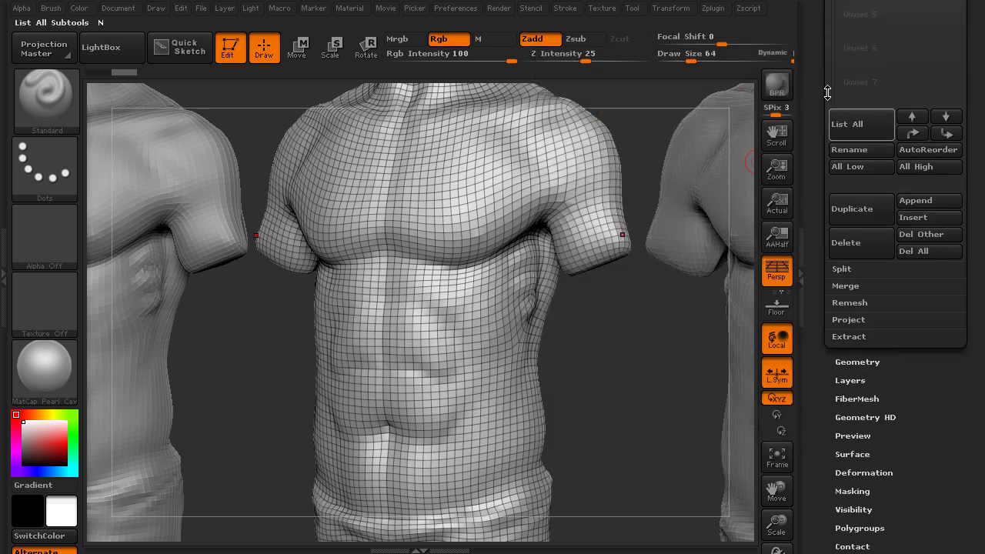
# Step: Select the third torso, 07_begin1, and set its ZRemesher AdaptiveSize to 50 and Target Polygons Count to 10
pyautogui.moveTo(817, 338); pyautogui.dragTo(815, 277)
pyautogui.click(853, 297)
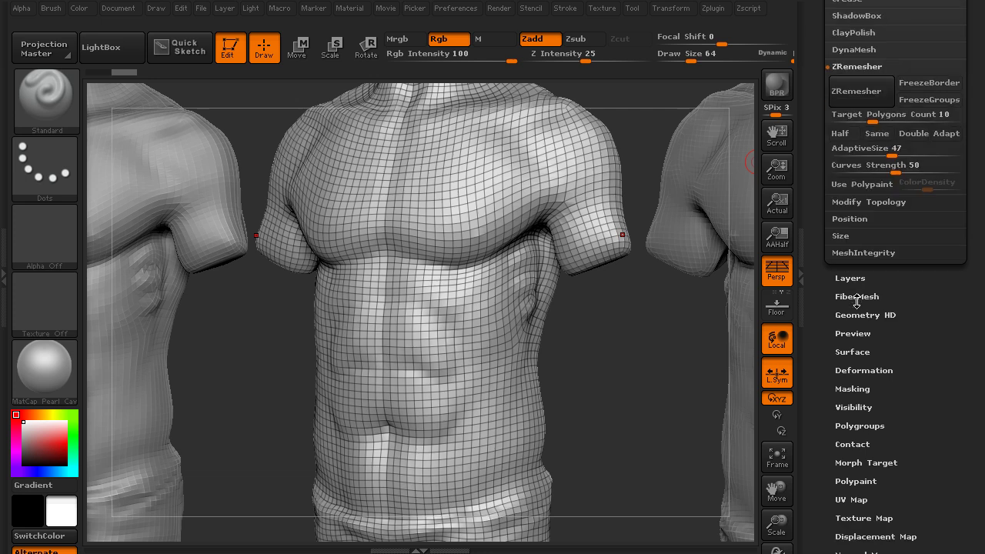
pyautogui.keyDown('alt'); pyautogui.moveTo(624, 393); pyautogui.dragTo(499, 398); pyautogui.keyUp('alt')
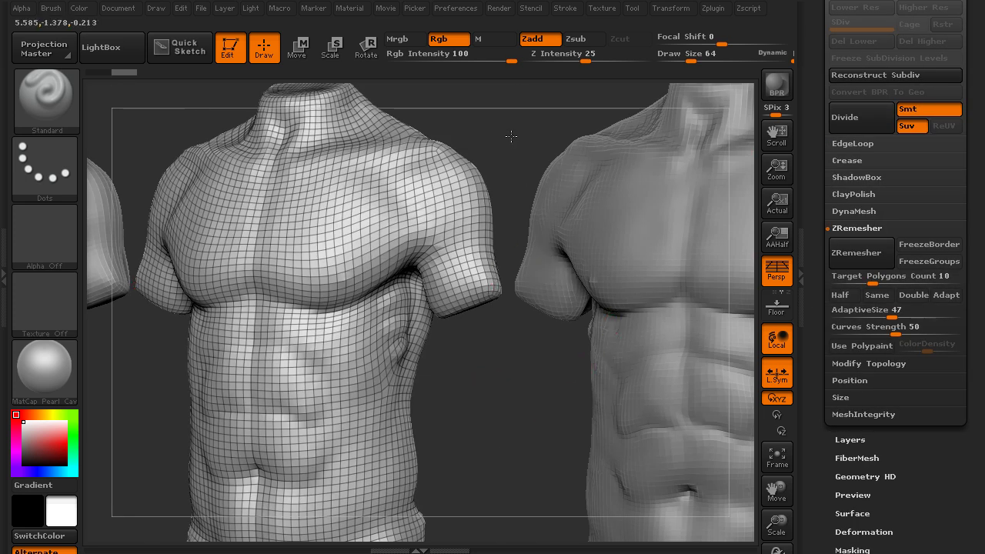
pyautogui.moveTo(510, 136); pyautogui.dragTo(557, 140)
pyautogui.keyDown('alt'); pyautogui.click(551, 230); pyautogui.keyUp('alt')
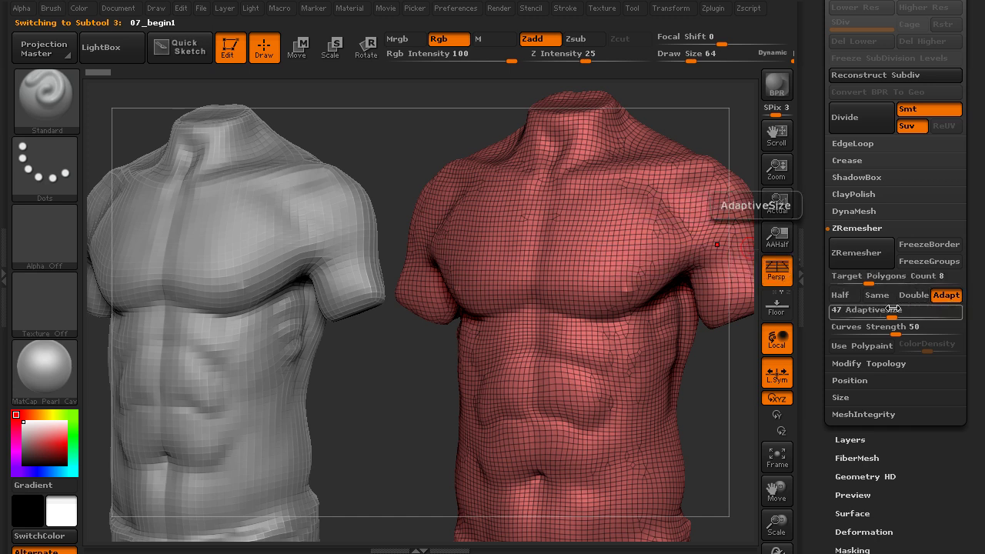
pyautogui.moveTo(898, 314); pyautogui.dragTo(830, 316)
pyautogui.moveTo(738, 385); pyautogui.dragTo(695, 378)
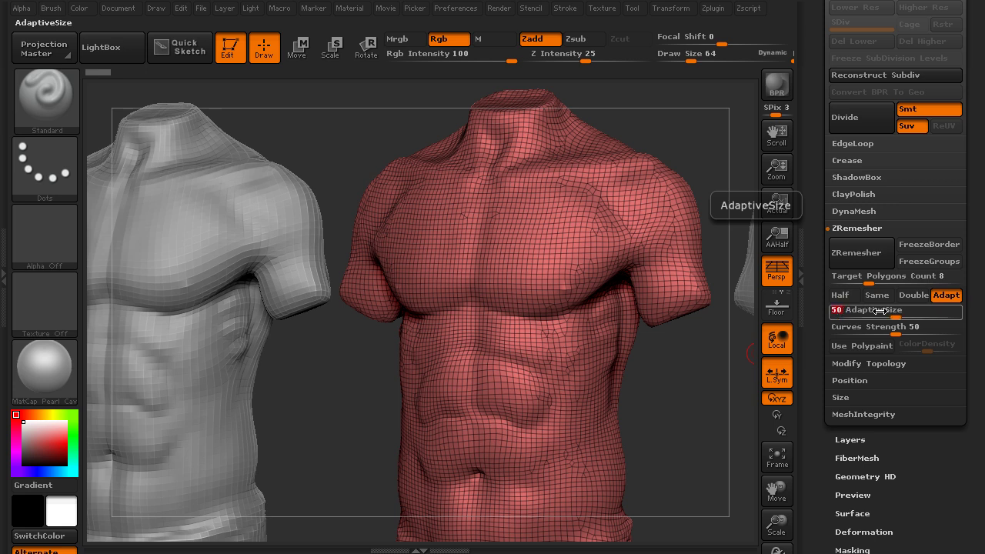
pyautogui.click(893, 278)
pyautogui.write('10')
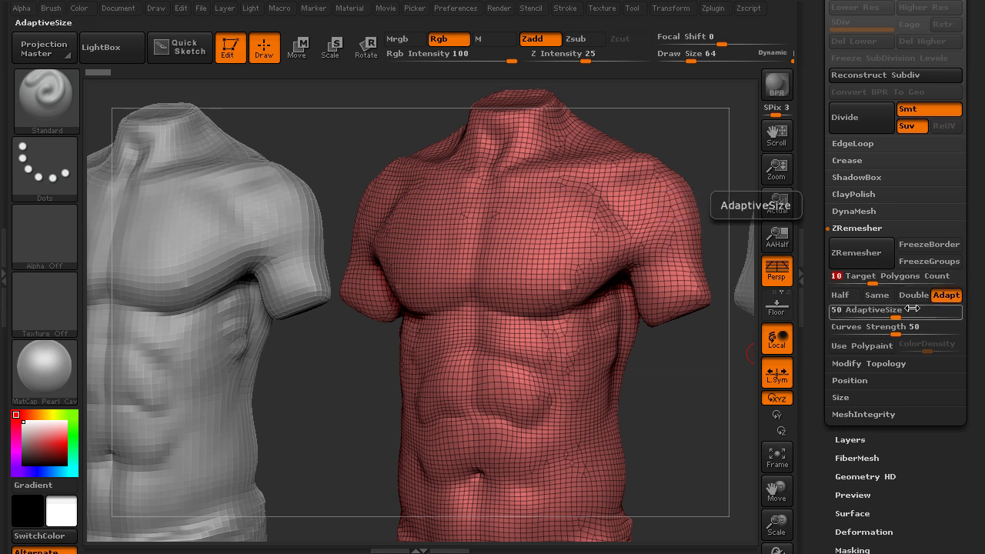
# Step: Activate symmetry for the 07_begin1 torso and remesh it with ZRemesher
pyautogui.click(861, 252)
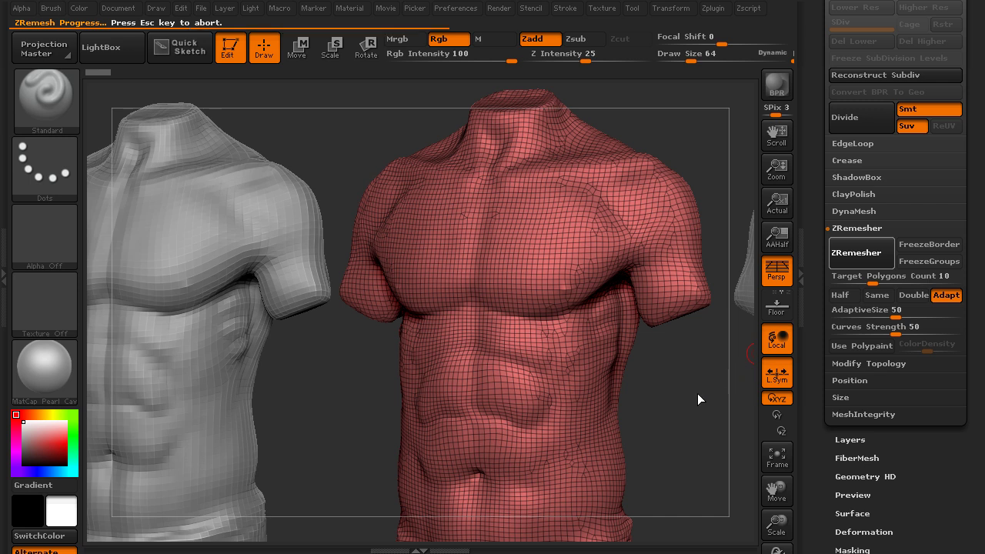
pyautogui.click(669, 9)
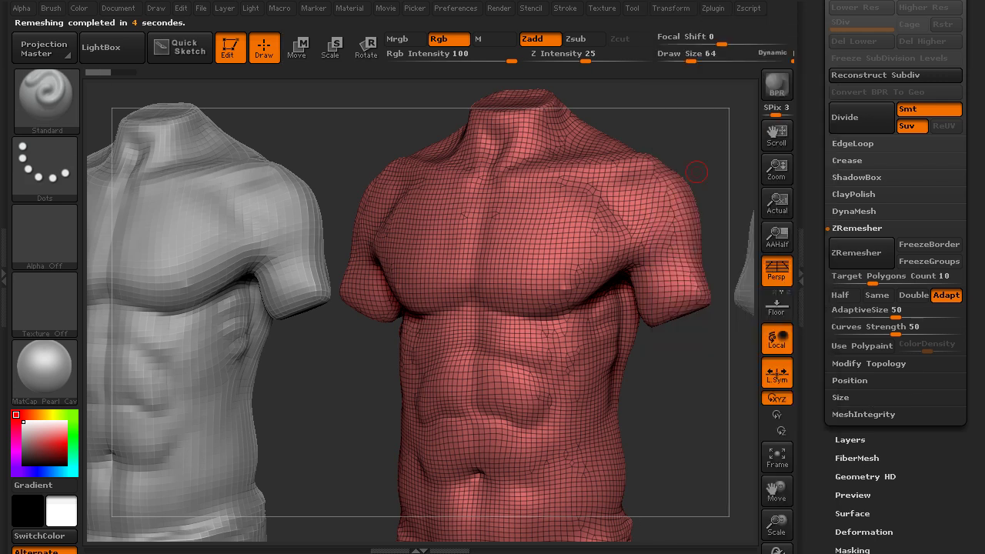
pyautogui.click(877, 262)
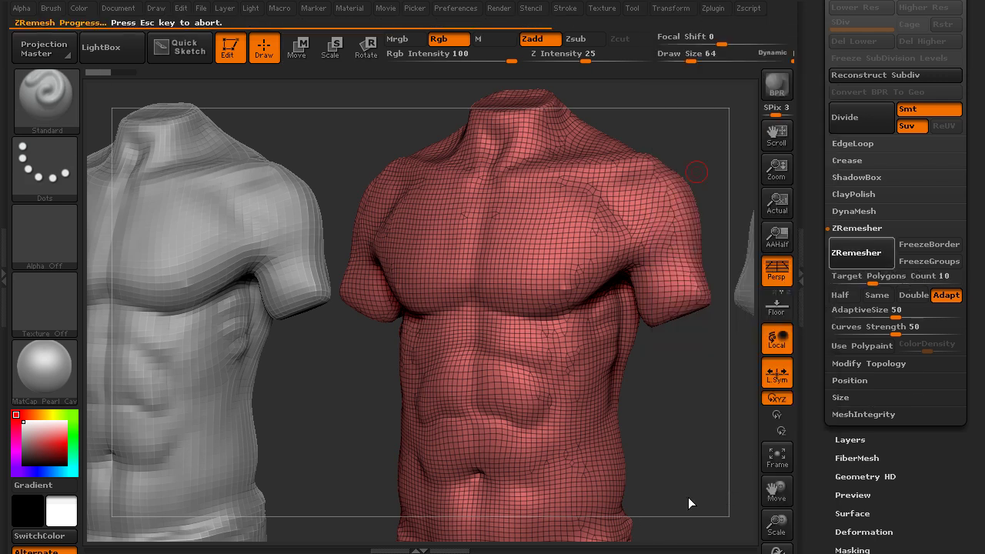
pyautogui.keyDown('alt'); pyautogui.moveTo(689, 425); pyautogui.dragTo(683, 390); pyautogui.keyUp('alt')
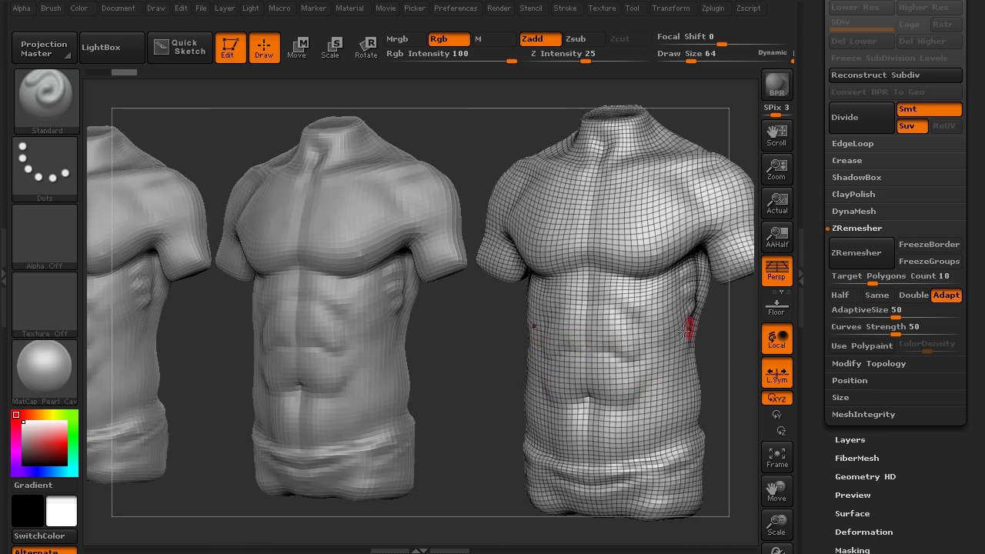
# Step: Check the polygon count of the remeshed 07_begin1 torso in the subtool list
pyautogui.keyDown('alt'); pyautogui.moveTo(734, 327); pyautogui.dragTo(700, 337); pyautogui.keyUp('alt')
pyautogui.moveTo(810, 80); pyautogui.dragTo(849, 71)
pyautogui.click(849, 177)
pyautogui.moveTo(848, 66)
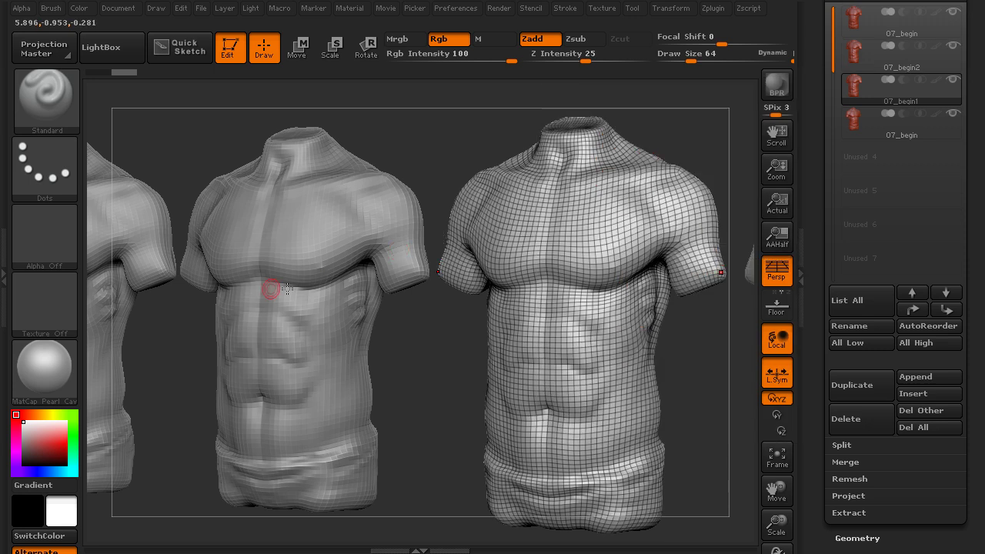
pyautogui.moveTo(902, 92)
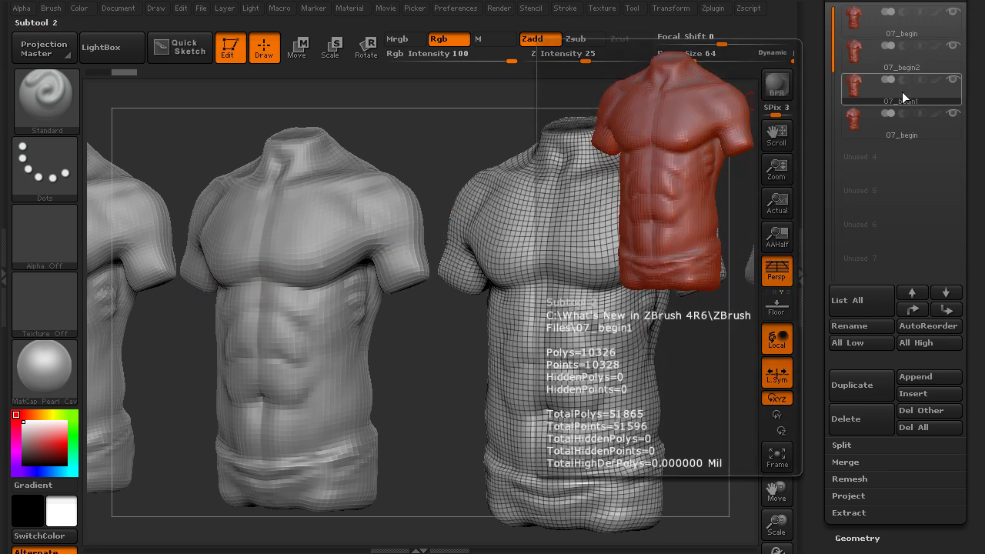
# Step: Reopen the ZRemesher settings for the 07_begin1 torso and set AdaptiveSize to 100
pyautogui.moveTo(819, 177); pyautogui.dragTo(814, 123)
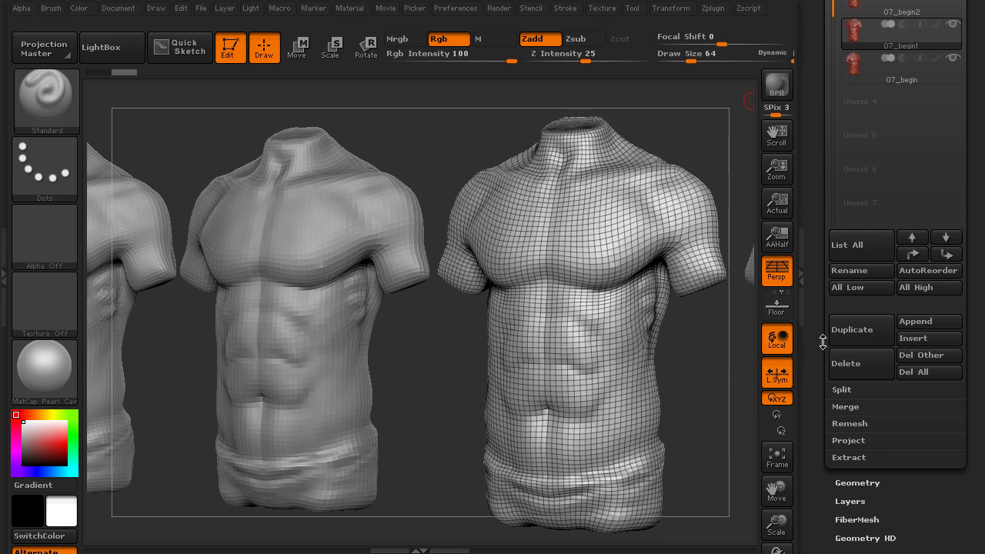
pyautogui.moveTo(820, 343); pyautogui.dragTo(811, 256)
pyautogui.click(850, 308)
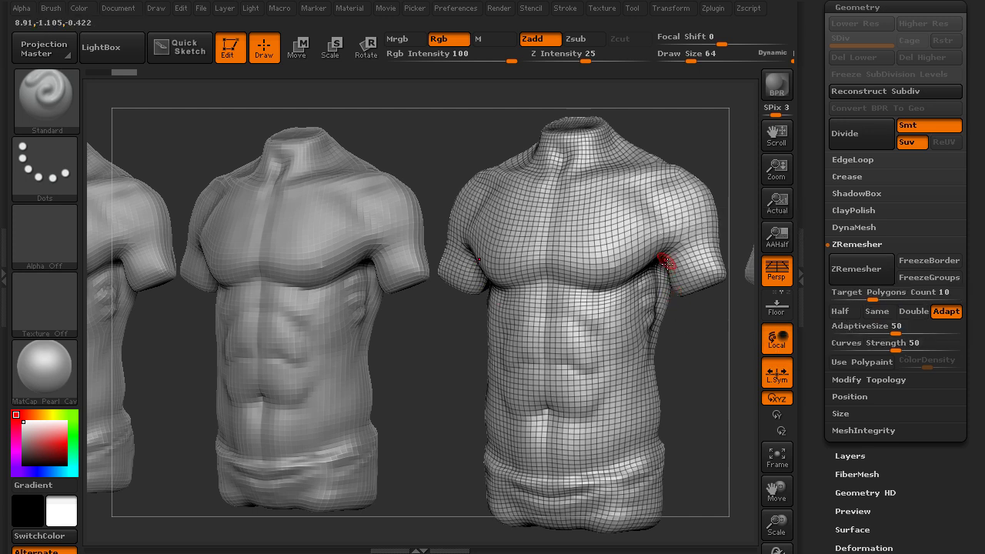
pyautogui.keyDown('alt'); pyautogui.moveTo(700, 379); pyautogui.dragTo(685, 269); pyautogui.keyUp('alt')
pyautogui.keyDown('alt'); pyautogui.moveTo(626, 151); pyautogui.dragTo(498, 173); pyautogui.keyUp('alt')
pyautogui.keyDown('alt'); pyautogui.moveTo(726, 203); pyautogui.dragTo(734, 215); pyautogui.keyUp('alt')
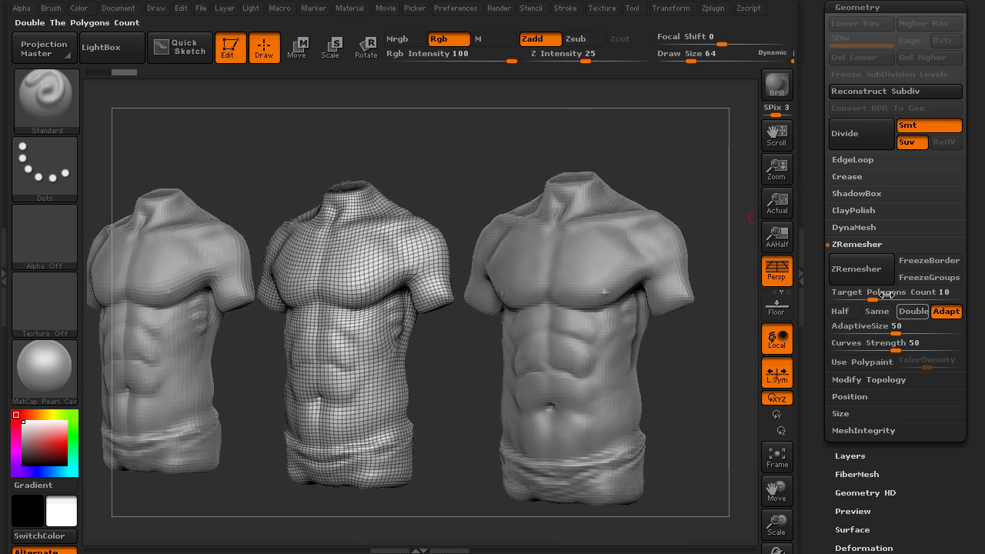
pyautogui.moveTo(897, 330); pyautogui.dragTo(971, 327)
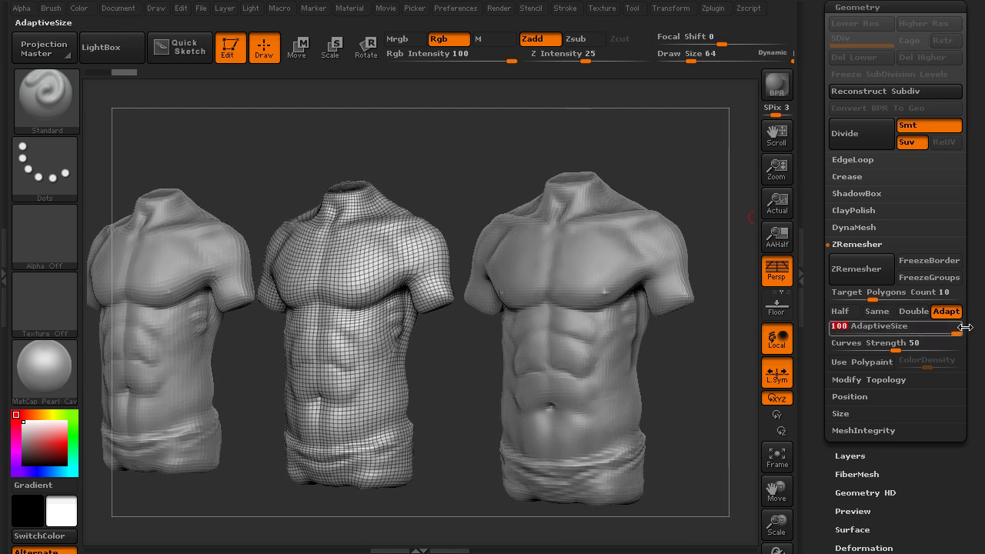
# Step: Select the fourth torso, 07_begin, and set its ZRemesher AdaptiveSize to 100 and Target Polygons Count to 10
pyautogui.moveTo(704, 187); pyautogui.dragTo(708, 183)
pyautogui.keyDown('alt'); pyautogui.moveTo(719, 138); pyautogui.dragTo(603, 150); pyautogui.keyUp('alt')
pyautogui.moveTo(729, 247)
pyautogui.mouseDown()
pyautogui.moveTo(737, 246)
pyautogui.moveTo(727, 246)
pyautogui.mouseUp()
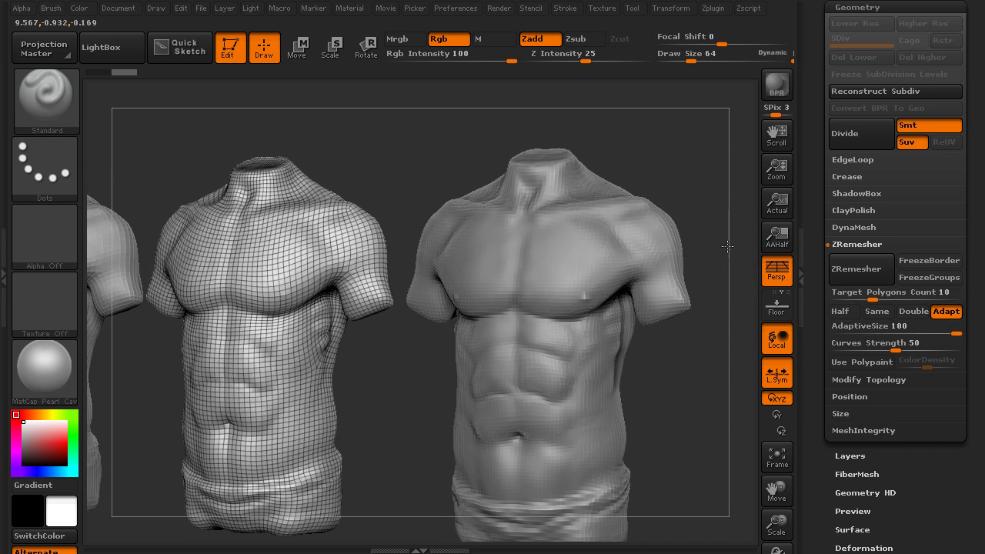
pyautogui.keyDown('alt'); pyautogui.click(619, 264); pyautogui.keyUp('alt')
pyautogui.click(876, 326)
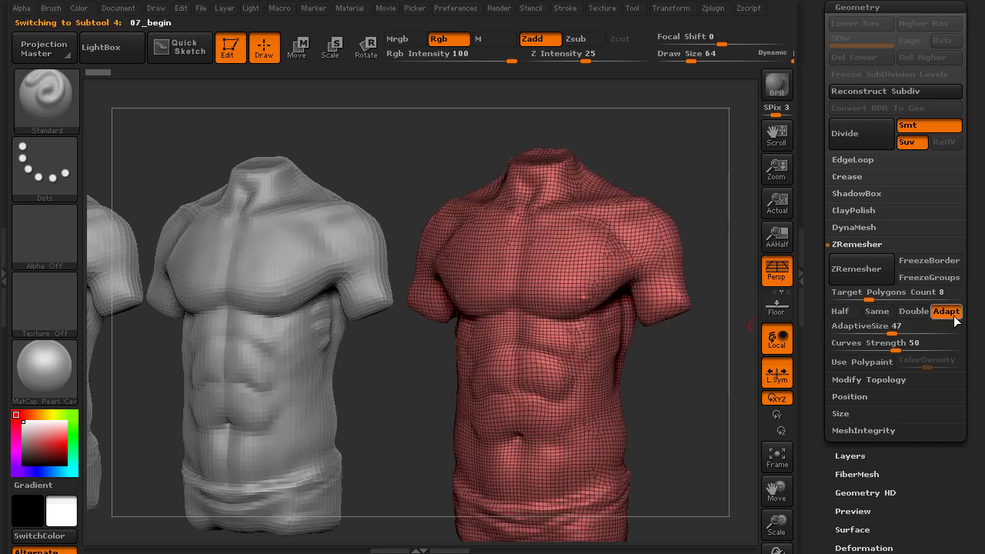
pyautogui.write('100')
pyautogui.click(882, 293)
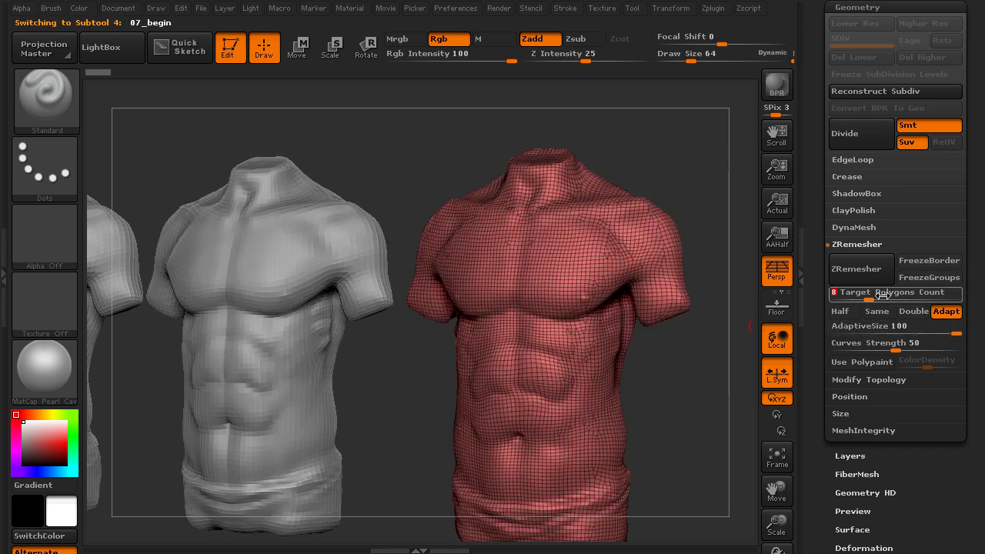
pyautogui.write('10')
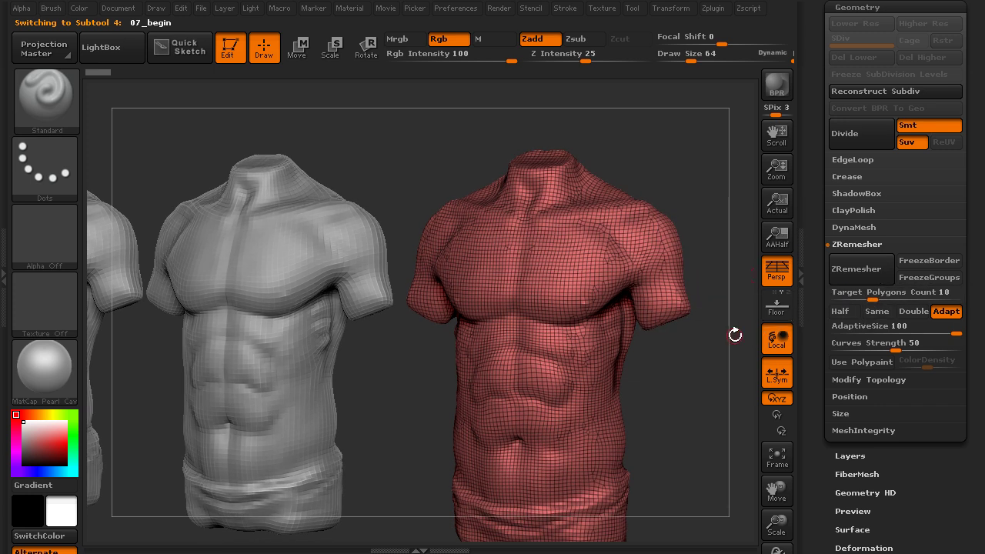
# Step: Try remeshing the fourth torso with ZRemesher without symmetry, and undo the remesh
pyautogui.moveTo(686, 185)
pyautogui.mouseDown()
pyautogui.moveTo(674, 192)
pyautogui.moveTo(683, 197)
pyautogui.mouseUp()
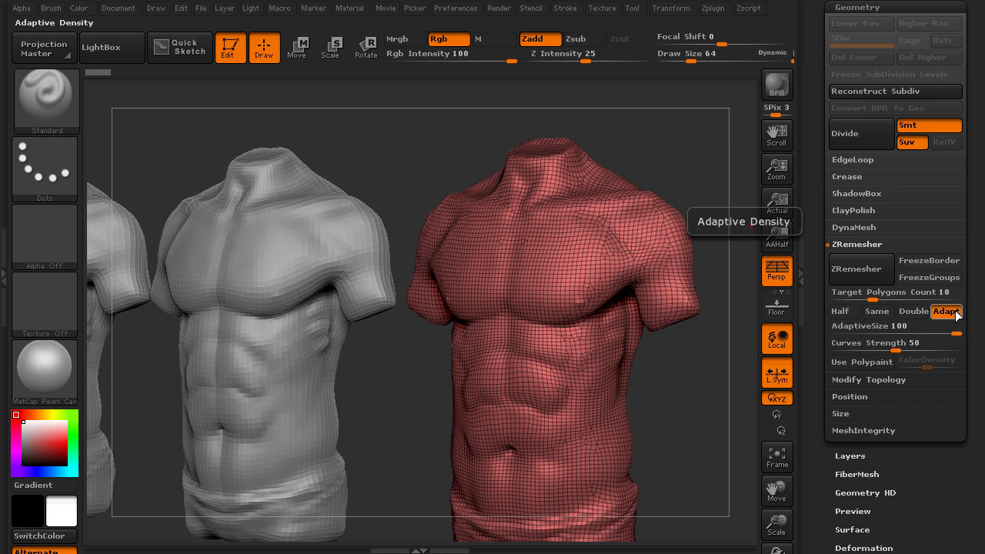
pyautogui.click(862, 269)
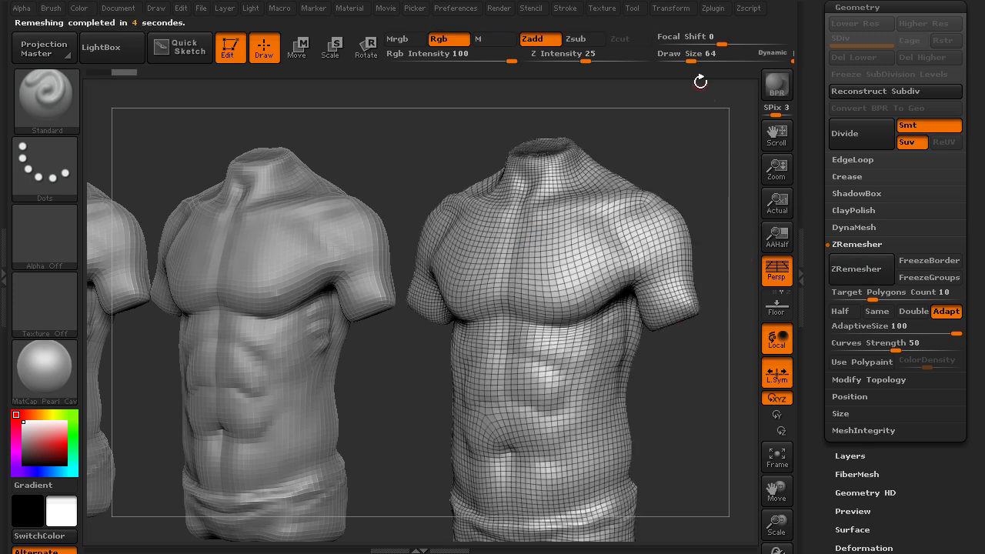
pyautogui.press('ctrl')
pyautogui.hotkey('ctrl', 'z')
# Step: Activate symmetry for the fourth torso, 07_begin, and remesh it with ZRemesher
pyautogui.click(677, 11)
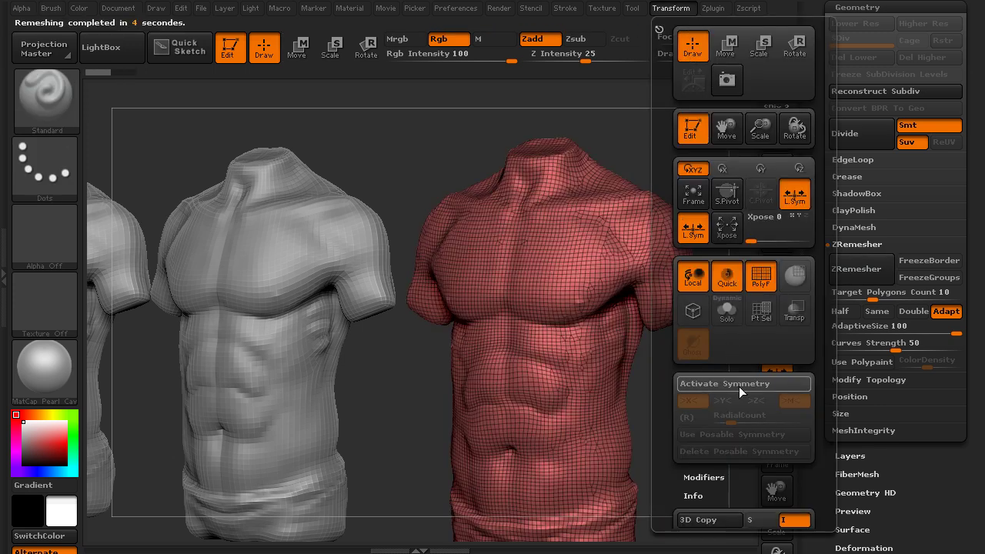
pyautogui.click(861, 269)
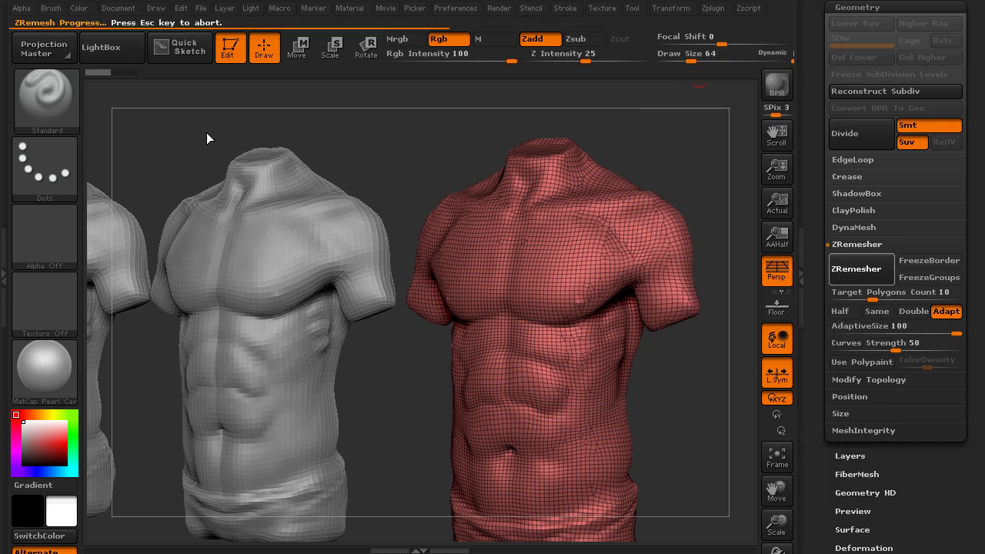
pyautogui.moveTo(714, 192); pyautogui.dragTo(717, 222)
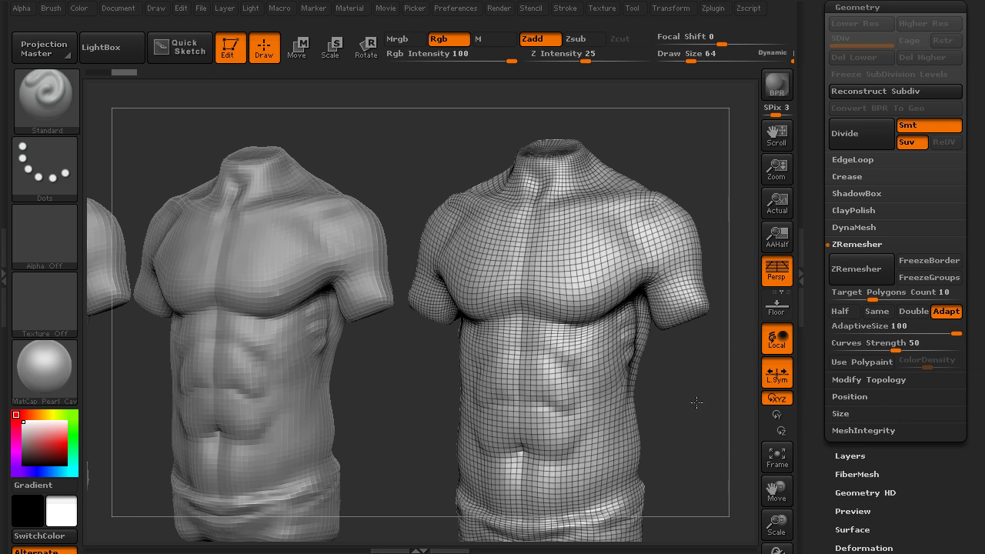
pyautogui.moveTo(696, 403); pyautogui.dragTo(677, 394)
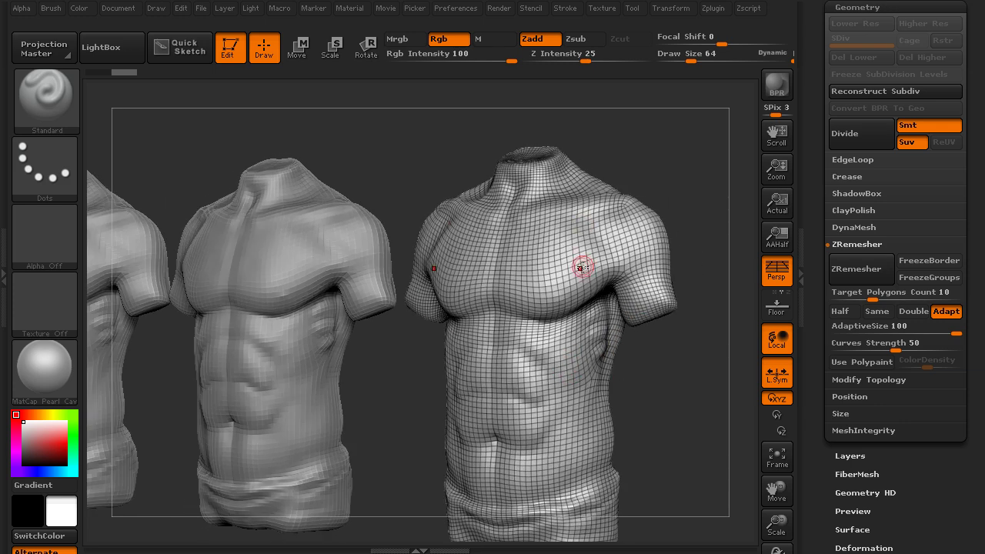
pyautogui.moveTo(690, 353); pyautogui.dragTo(677, 377)
# Step: Check the polygon count of the remeshed fourth torso in the subtool list
pyautogui.moveTo(813, 215); pyautogui.dragTo(820, 362)
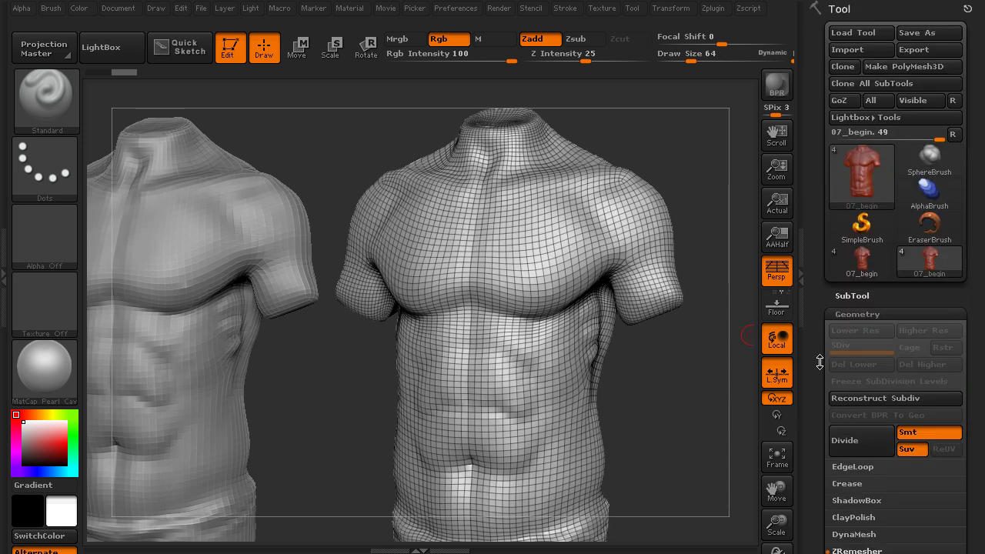
pyautogui.click(860, 304)
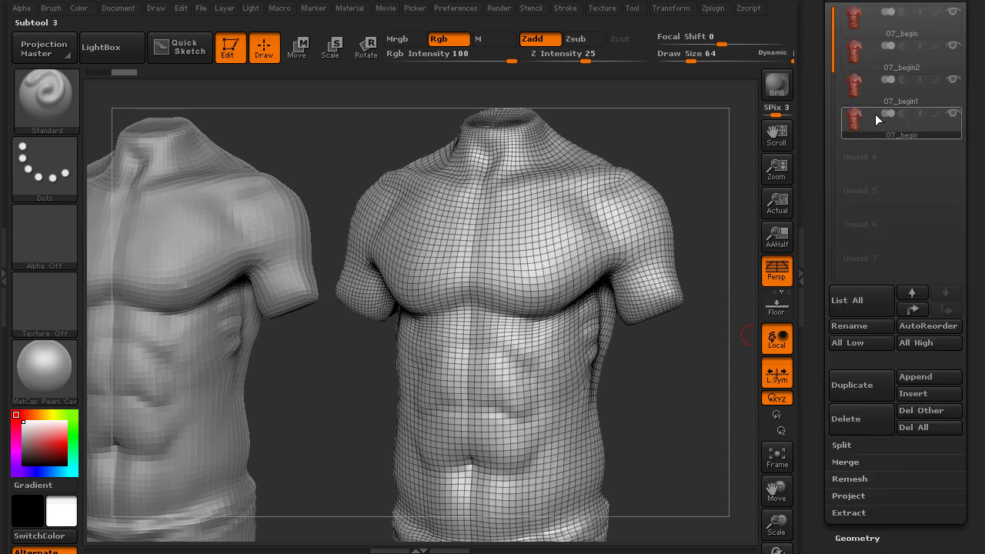
pyautogui.moveTo(875, 114)
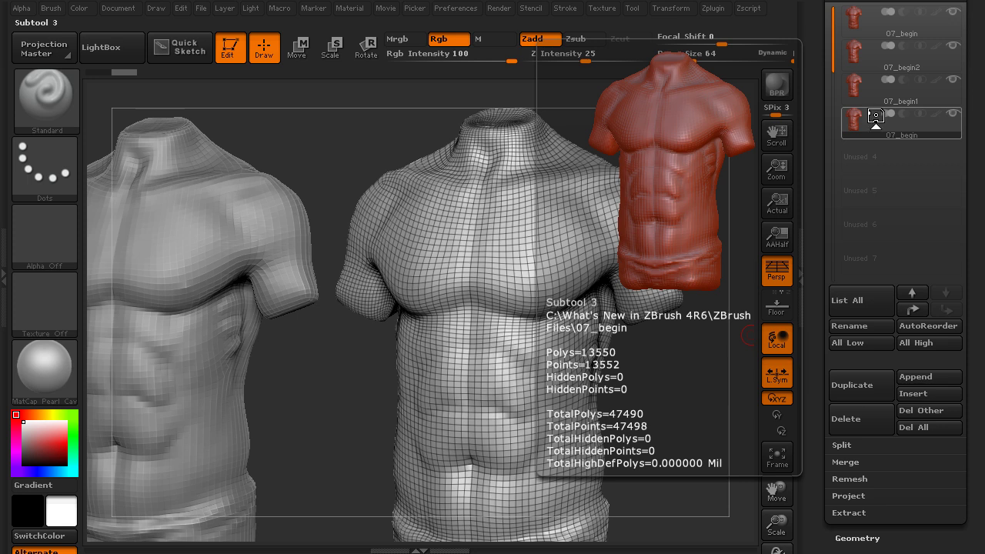
# Step: Switch the active subtool between the remeshed torsos to compare their wireframes and polygon distribution around the chest and side muscles
pyautogui.moveTo(815, 187); pyautogui.dragTo(819, 56)
pyautogui.moveTo(731, 200); pyautogui.dragTo(615, 274)
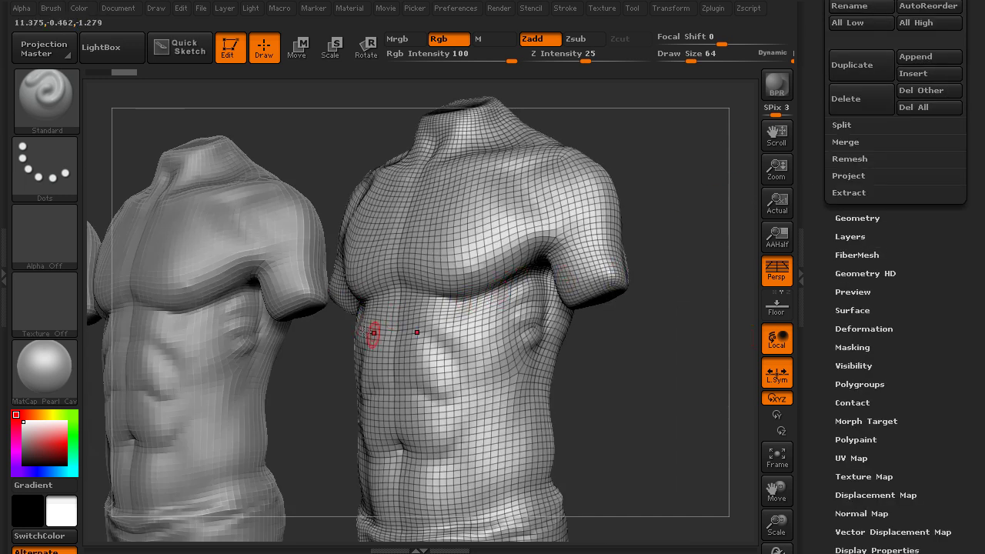
pyautogui.keyDown('alt'); pyautogui.click(261, 392); pyautogui.keyUp('alt')
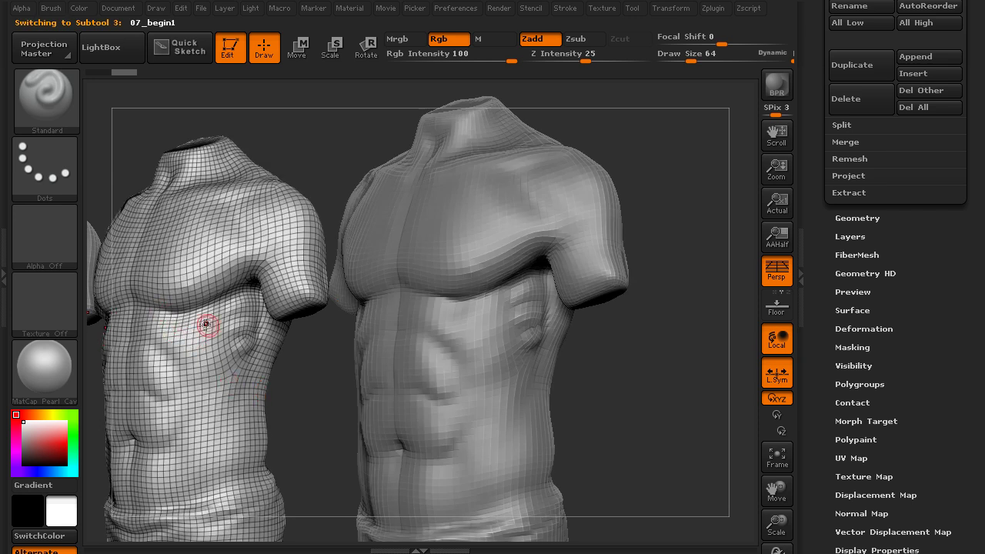
pyautogui.moveTo(323, 388); pyautogui.dragTo(369, 381)
pyautogui.keyDown('alt'); pyautogui.click(256, 377); pyautogui.keyUp('alt')
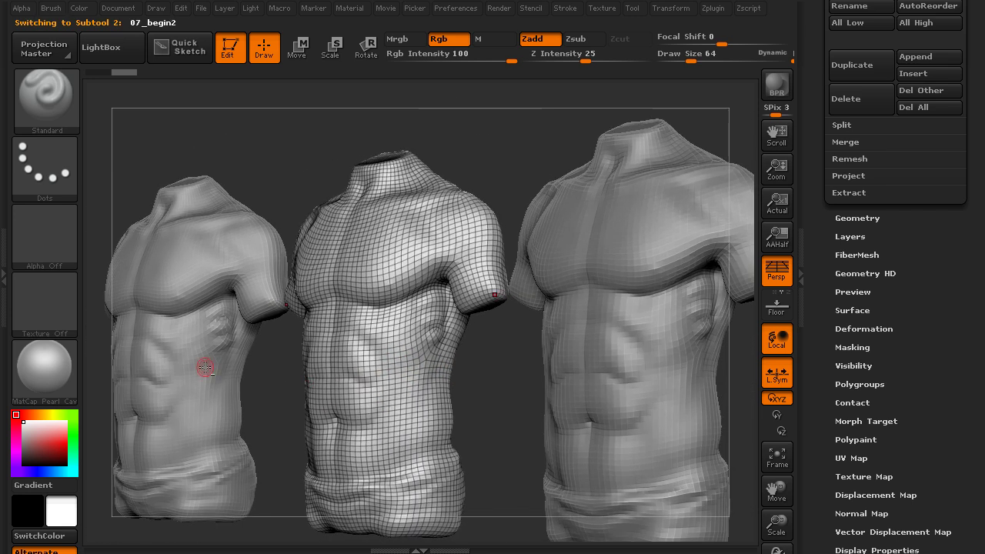
pyautogui.keyDown('alt'); pyautogui.click(205, 367); pyautogui.keyUp('alt')
pyautogui.keyDown('alt'); pyautogui.click(442, 370); pyautogui.keyUp('alt')
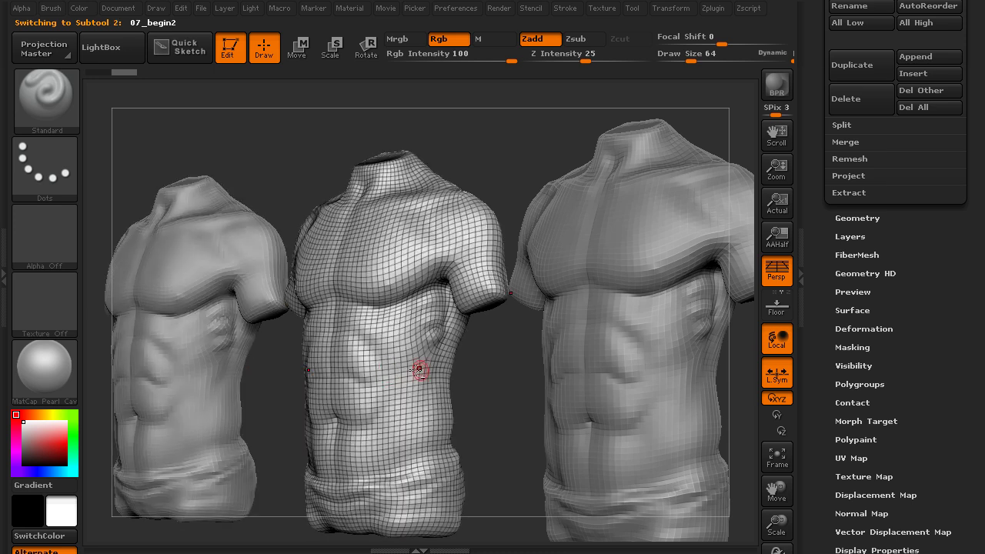
pyautogui.keyDown('alt'); pyautogui.click(614, 359); pyautogui.keyUp('alt')
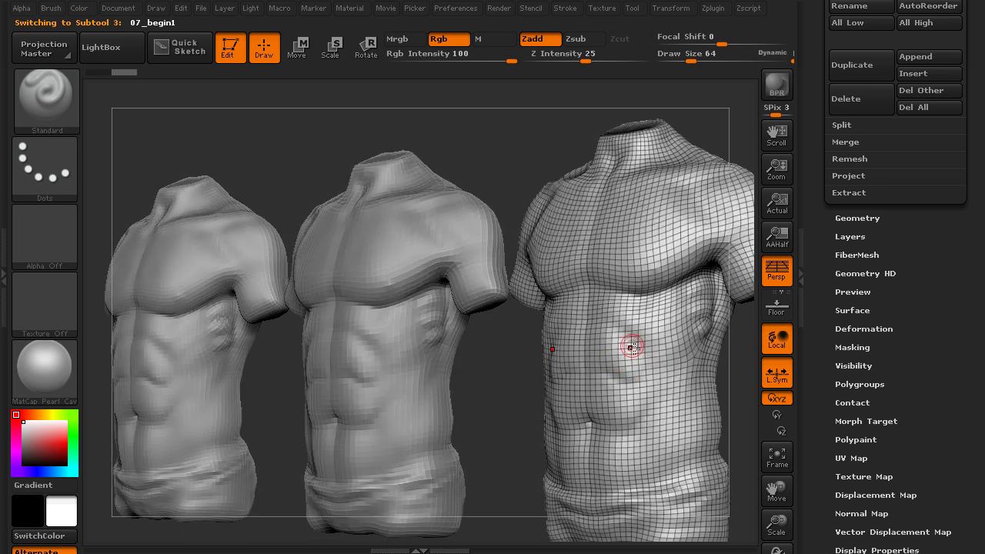
pyautogui.keyDown('alt'); pyautogui.click(446, 363); pyautogui.keyUp('alt')
pyautogui.keyDown('alt'); pyautogui.click(616, 376); pyautogui.keyUp('alt')
pyautogui.keyDown('alt'); pyautogui.moveTo(731, 357); pyautogui.dragTo(478, 357); pyautogui.keyUp('alt')
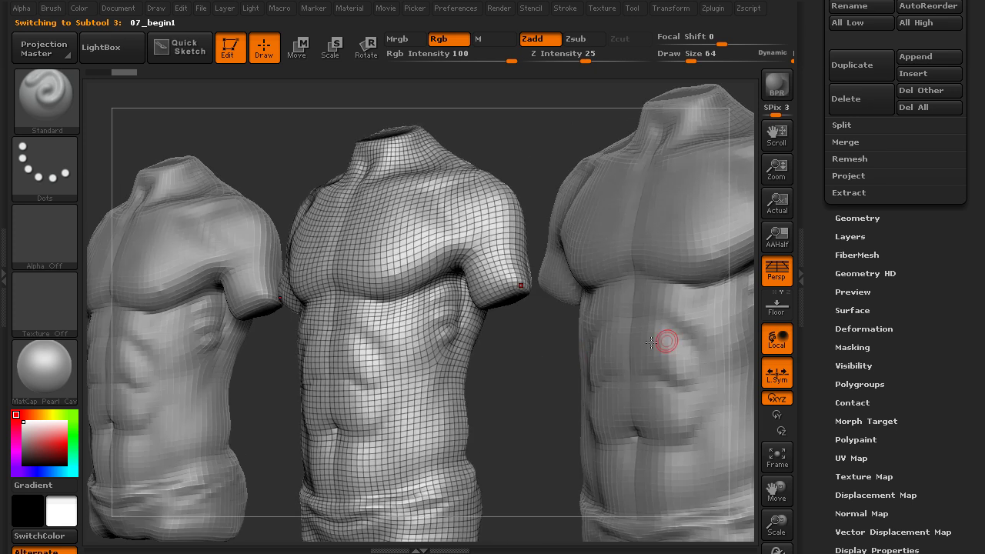
pyautogui.keyDown('alt'); pyautogui.click(674, 340); pyautogui.keyUp('alt')
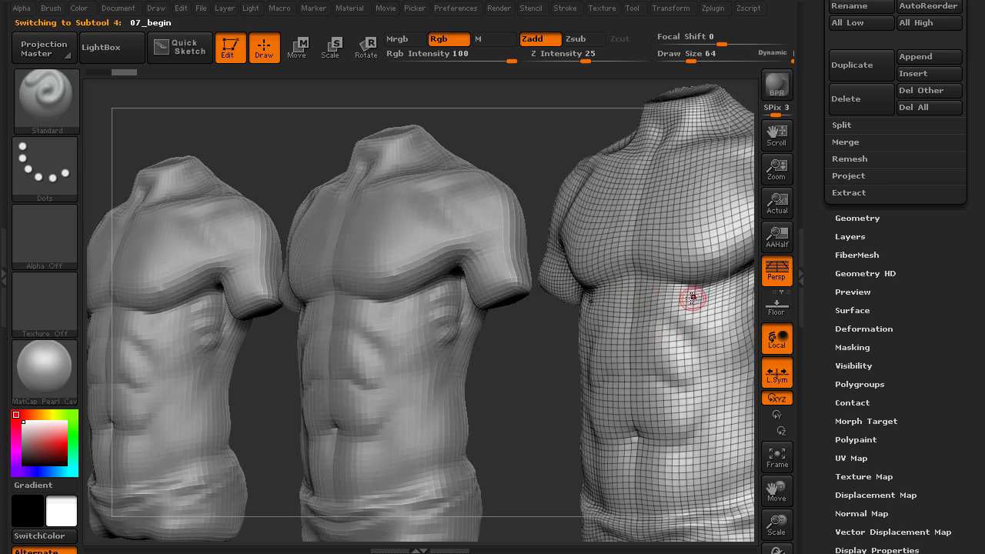
# Step: Compare the wireframes of the third and fourth torsos by switching between them, and check the fourth torso's polygon count in the subtool list
pyautogui.keyDown('alt'); pyautogui.click(461, 355); pyautogui.keyUp('alt')
pyautogui.keyDown('alt'); pyautogui.click(685, 353); pyautogui.keyUp('alt')
pyautogui.keyDown('alt'); pyautogui.moveTo(538, 383); pyautogui.dragTo(381, 422); pyautogui.keyUp('alt')
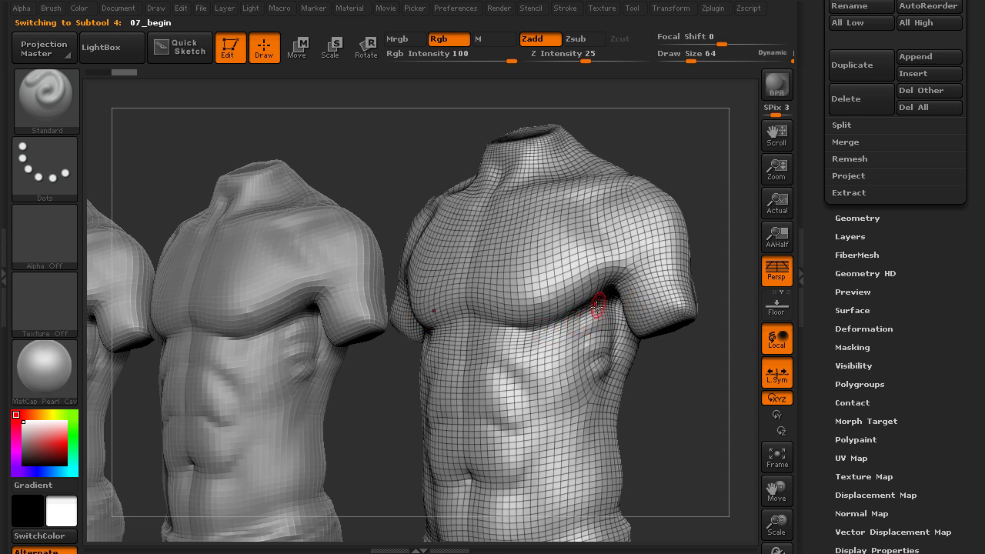
pyautogui.moveTo(739, 233); pyautogui.dragTo(751, 238)
pyautogui.moveTo(816, 169); pyautogui.dragTo(818, 319)
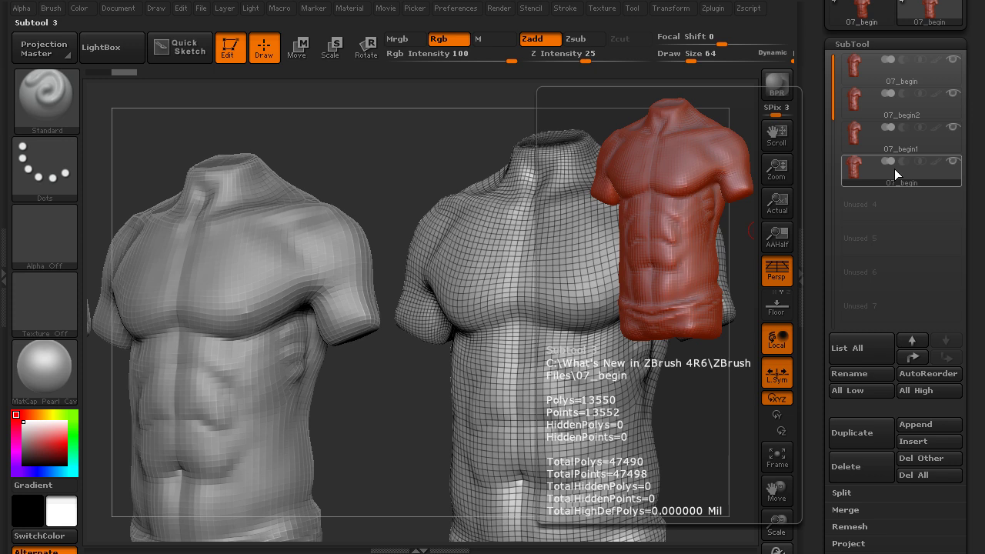
pyautogui.keyDown('alt'); pyautogui.moveTo(708, 159); pyautogui.dragTo(696, 141); pyautogui.keyUp('alt')
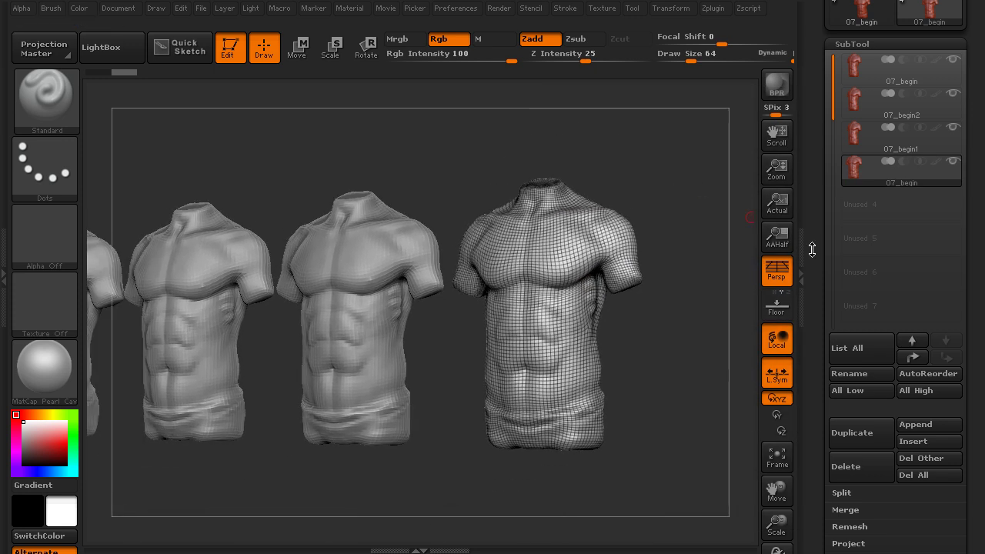
# Step: Make the third, second and first torsos active in turn from a front view to compare their wireframes, ending on the first
pyautogui.moveTo(827, 259); pyautogui.dragTo(827, 200)
pyautogui.moveTo(657, 170); pyautogui.dragTo(721, 171)
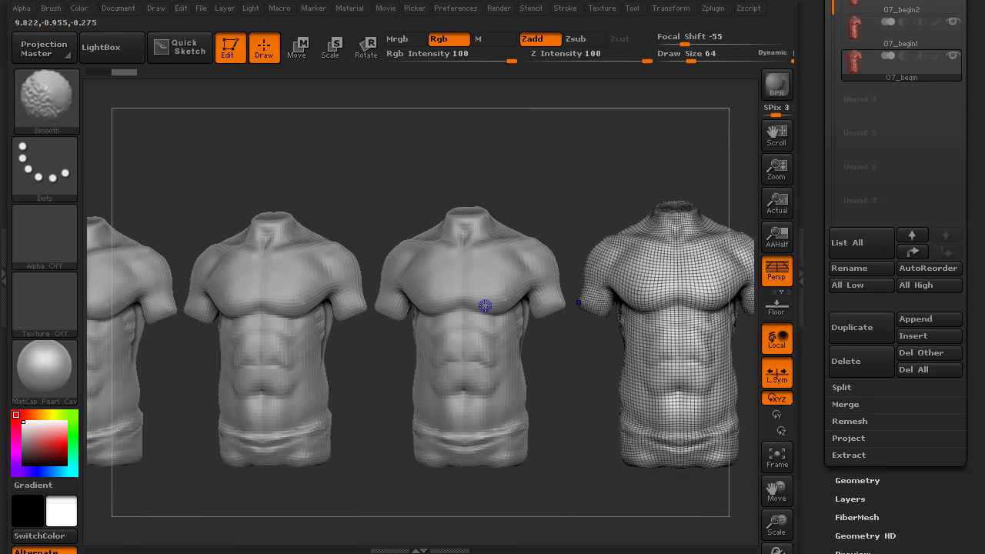
pyautogui.keyDown('alt'); pyautogui.click(485, 307); pyautogui.keyUp('alt')
pyautogui.keyDown('alt'); pyautogui.click(327, 301); pyautogui.keyUp('alt')
pyautogui.keyDown('alt'); pyautogui.moveTo(378, 180); pyautogui.dragTo(480, 176); pyautogui.keyUp('alt')
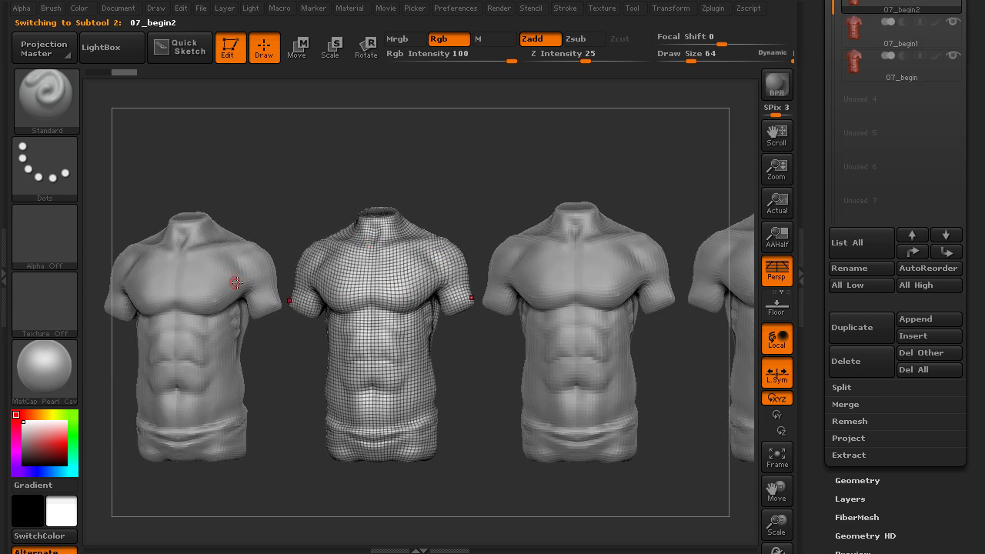
pyautogui.keyDown('alt'); pyautogui.click(237, 282); pyautogui.keyUp('alt')
pyautogui.keyDown('alt'); pyautogui.moveTo(667, 179); pyautogui.dragTo(602, 180); pyautogui.keyUp('alt')
# Step: Open the Geometry section's ZRemesher settings for the first torso and try the Half, Same and Double polygon count options
pyautogui.moveTo(804, 189); pyautogui.dragTo(825, 107)
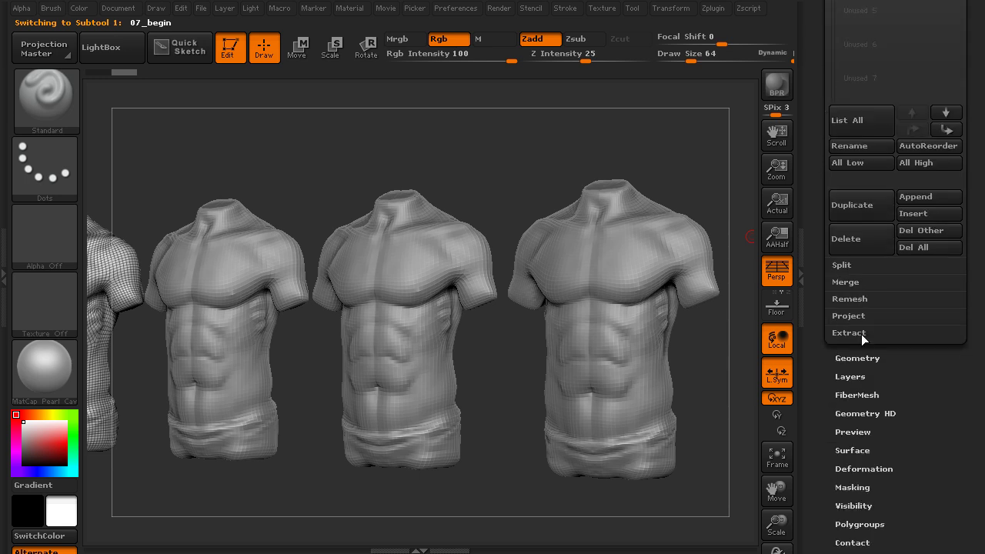
pyautogui.click(857, 358)
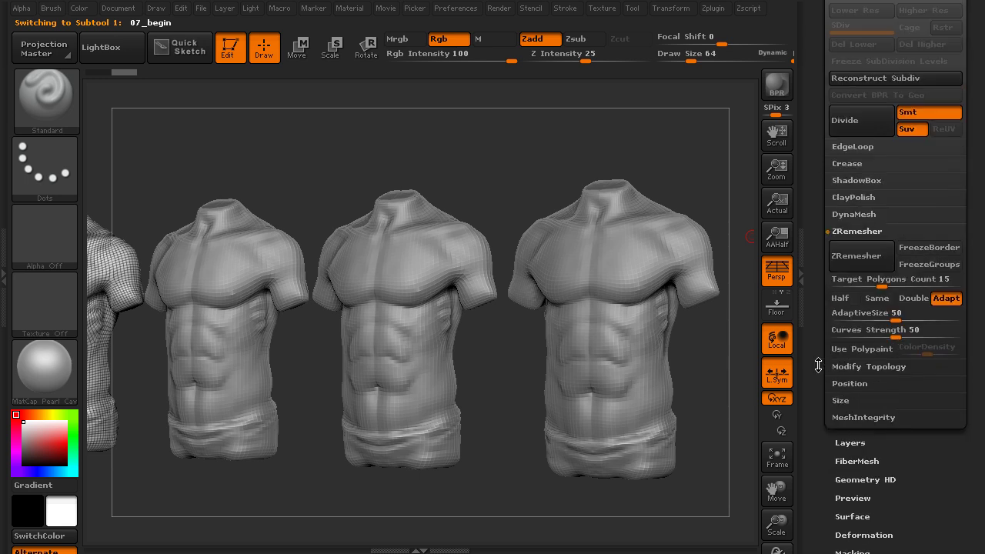
pyautogui.moveTo(818, 366); pyautogui.dragTo(816, 325)
pyautogui.moveTo(687, 127); pyautogui.dragTo(690, 140)
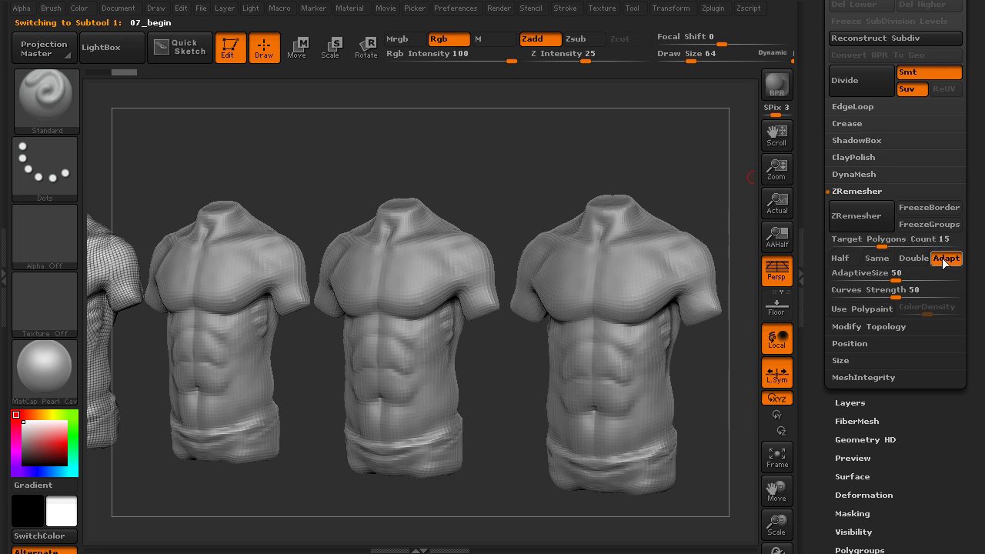
pyautogui.click(845, 258)
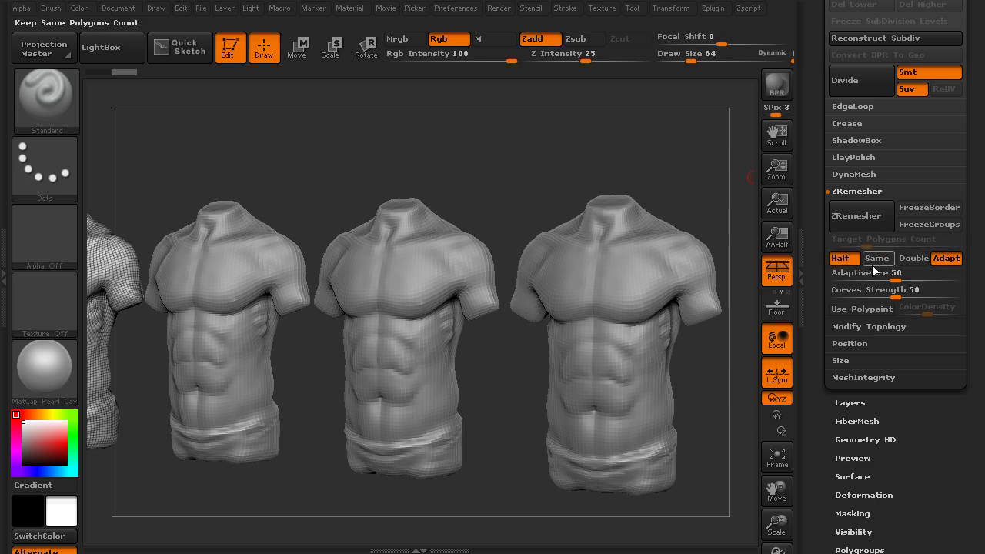
pyautogui.click(876, 258)
pyautogui.click(911, 258)
pyautogui.click(900, 260)
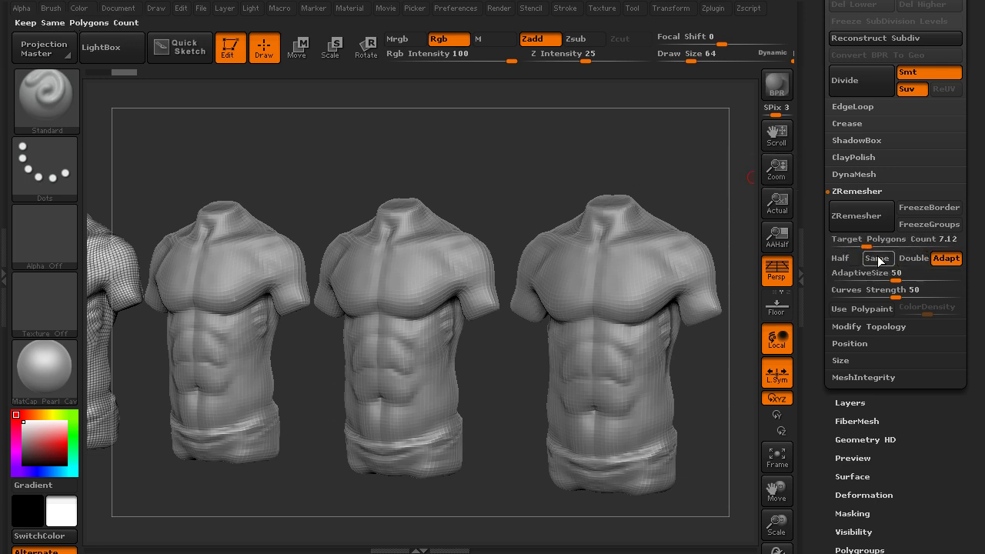